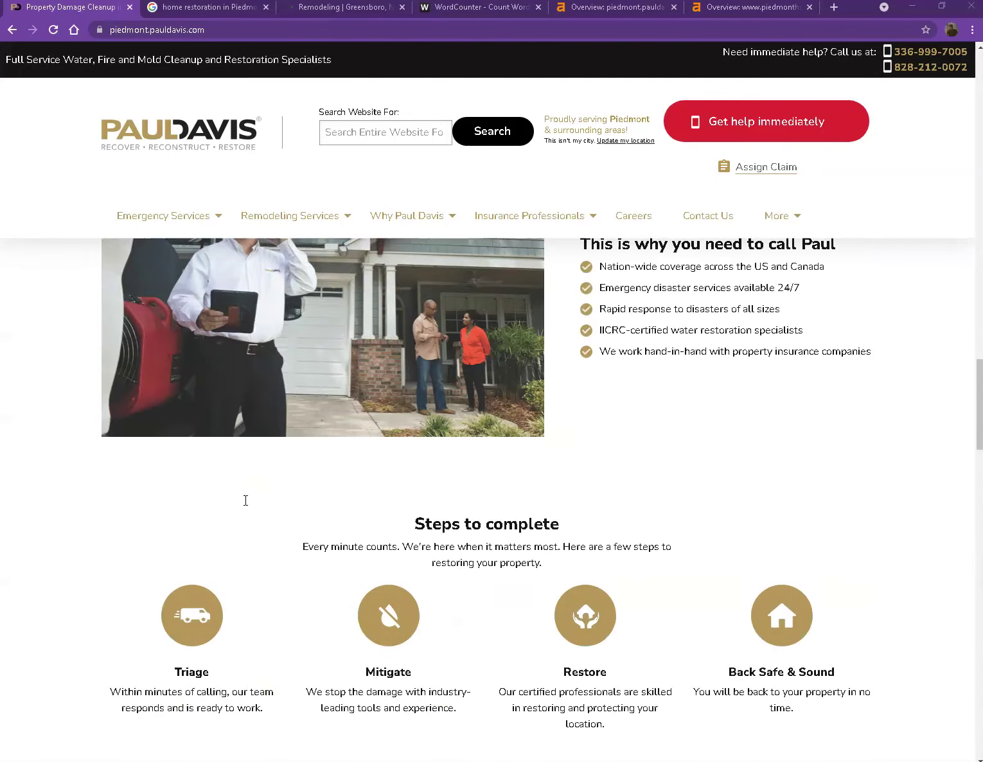
# Look through the Paul Davis homepage text before copying it.
pyautogui.scroll(20, 246, 500)
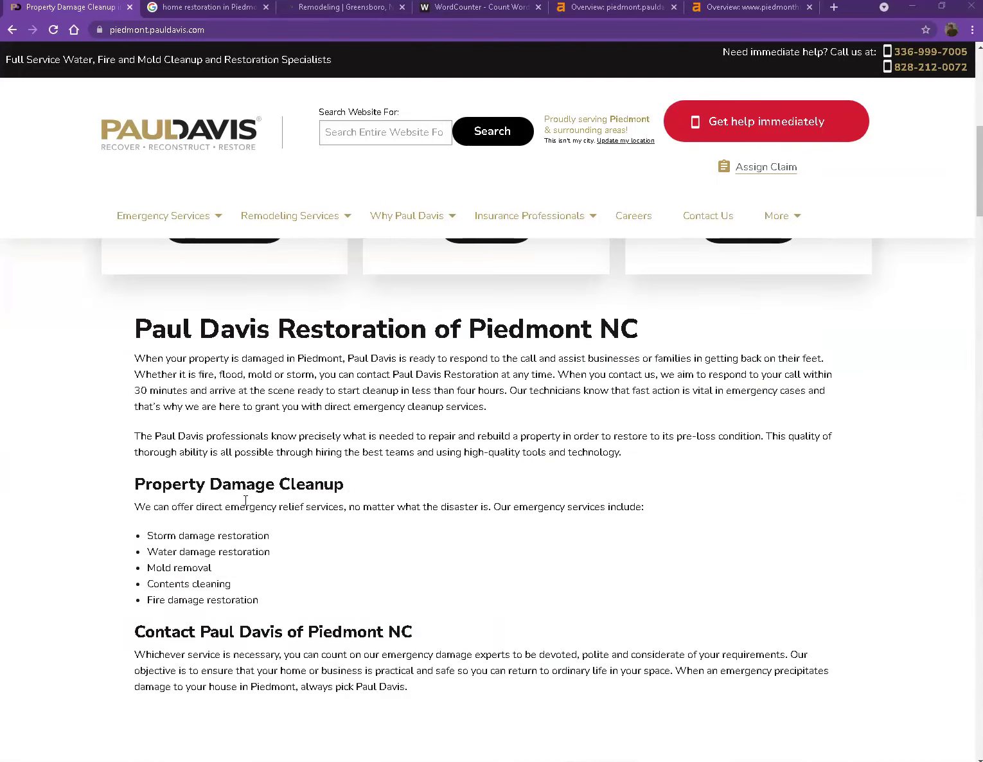
pyautogui.scroll(8, 246, 500)
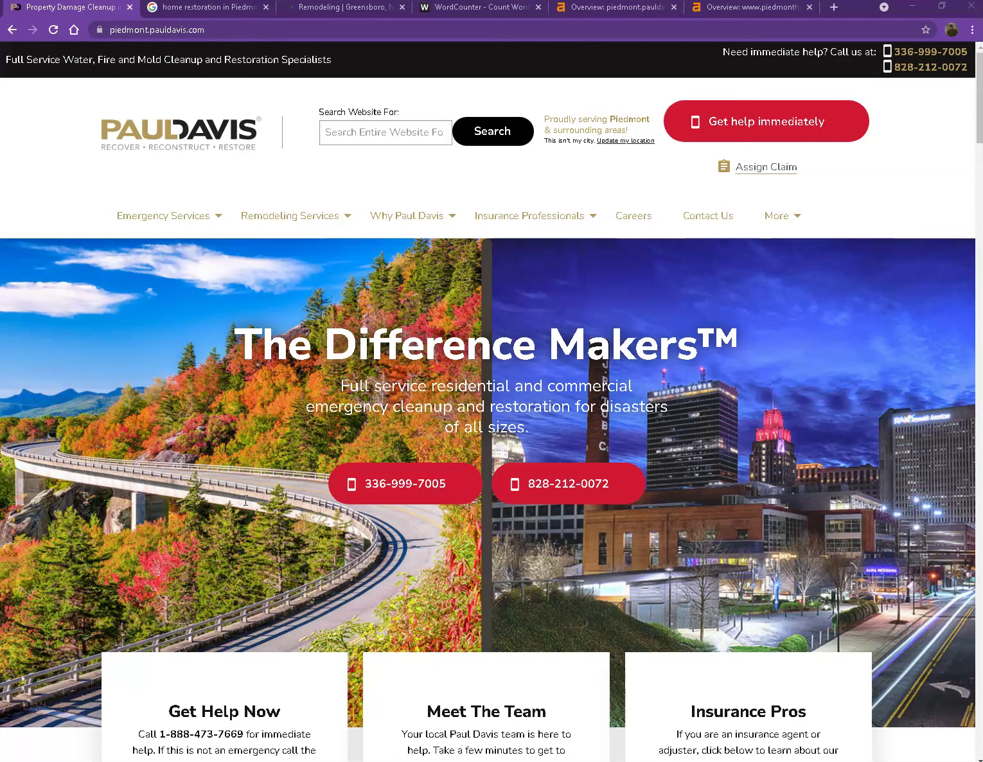
pyautogui.click(252, 501)
pyautogui.click(301, 424)
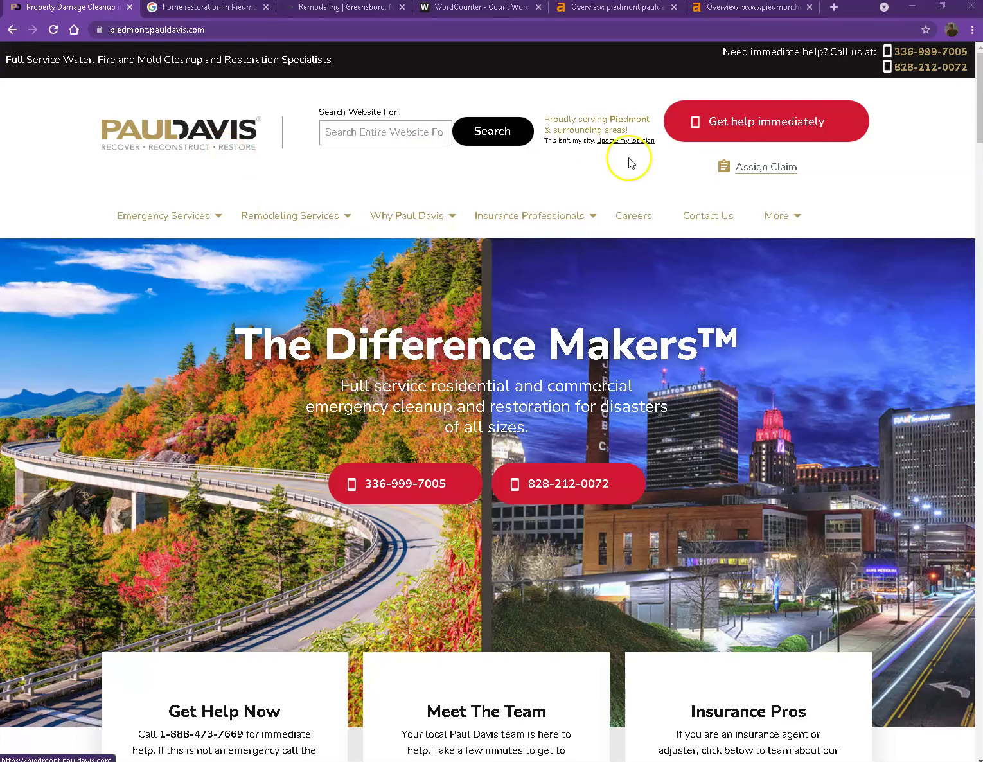
pyautogui.scroll(-15, 675, 293)
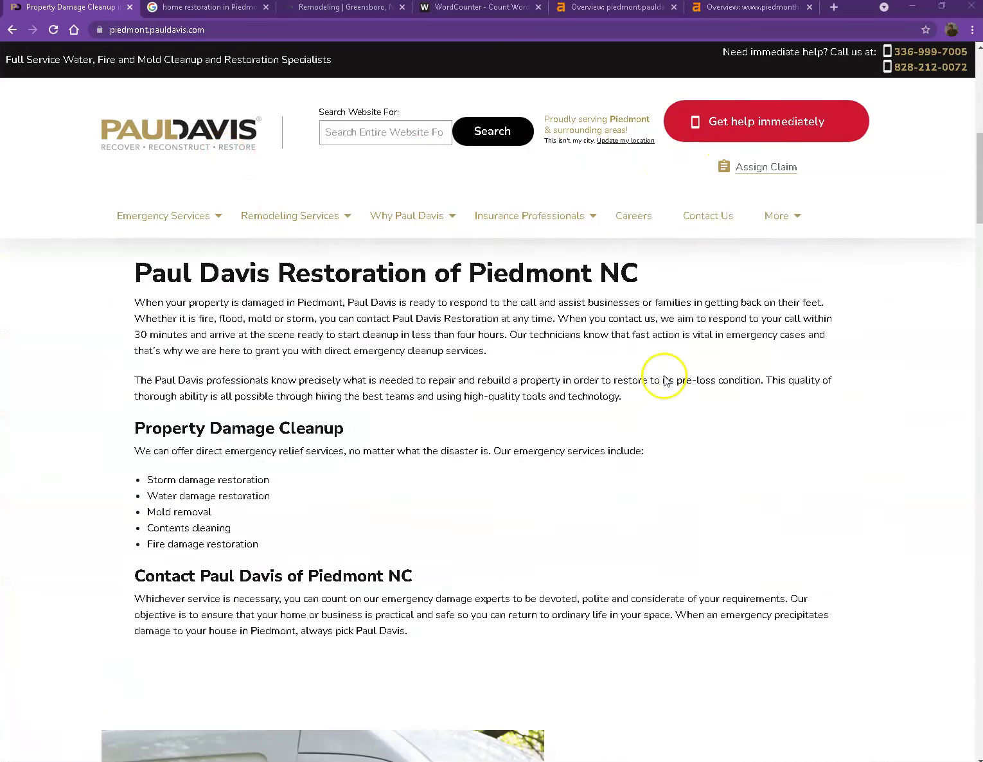
pyautogui.scroll(-13, 664, 381)
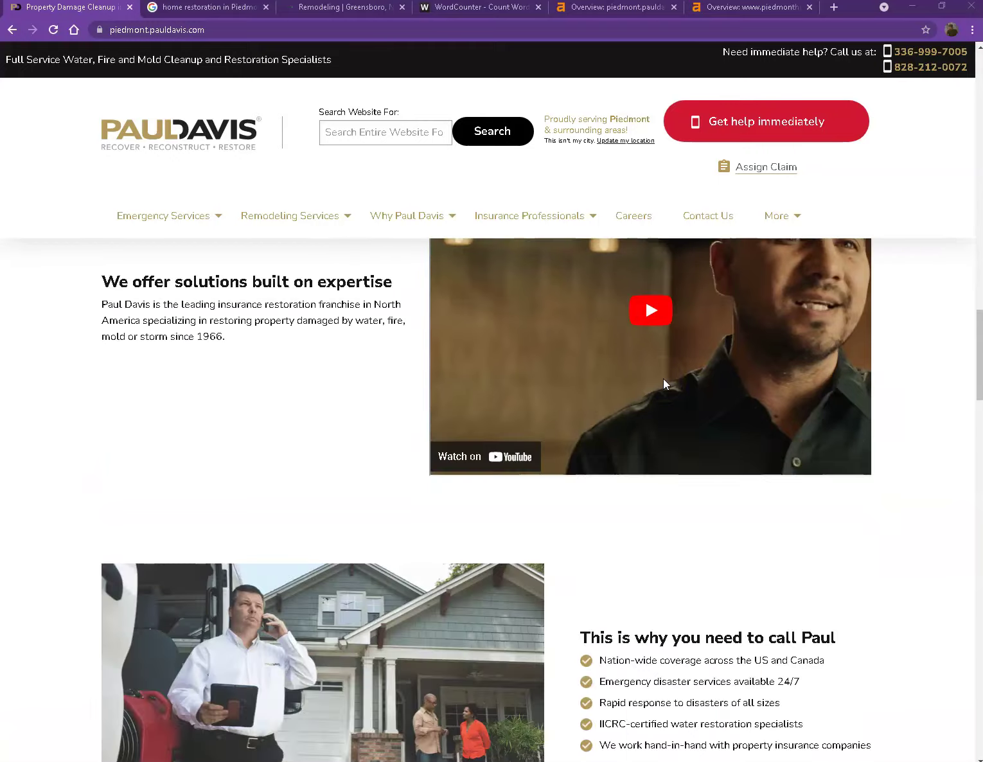
pyautogui.scroll(-20, 343, 390)
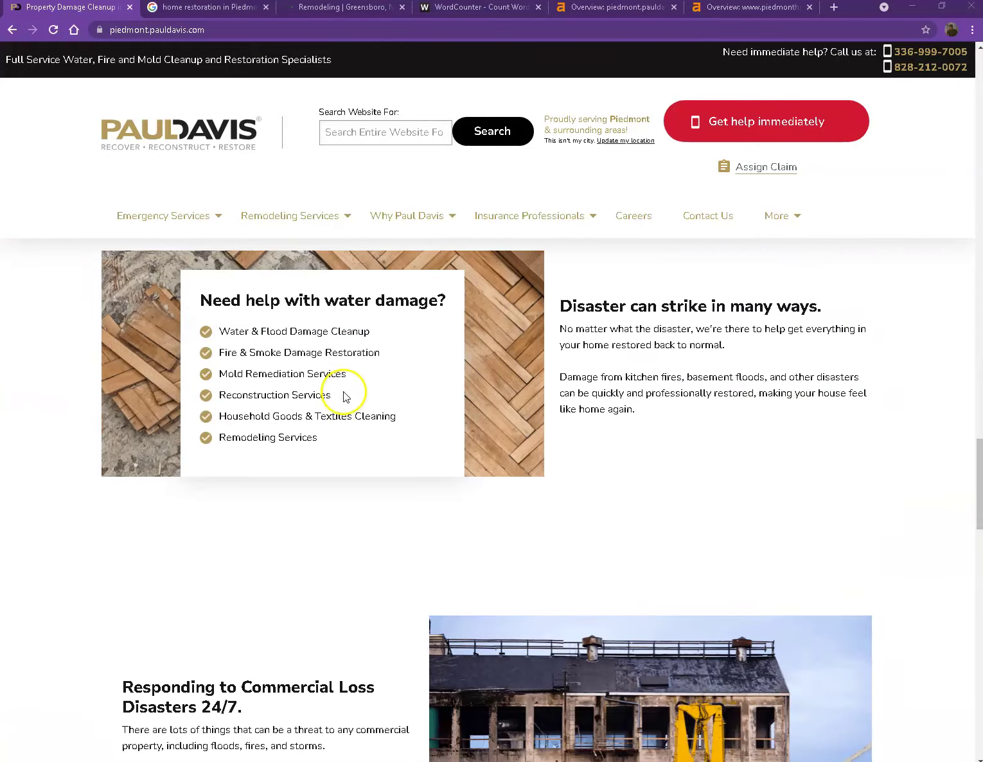
pyautogui.scroll(-10, 360, 397)
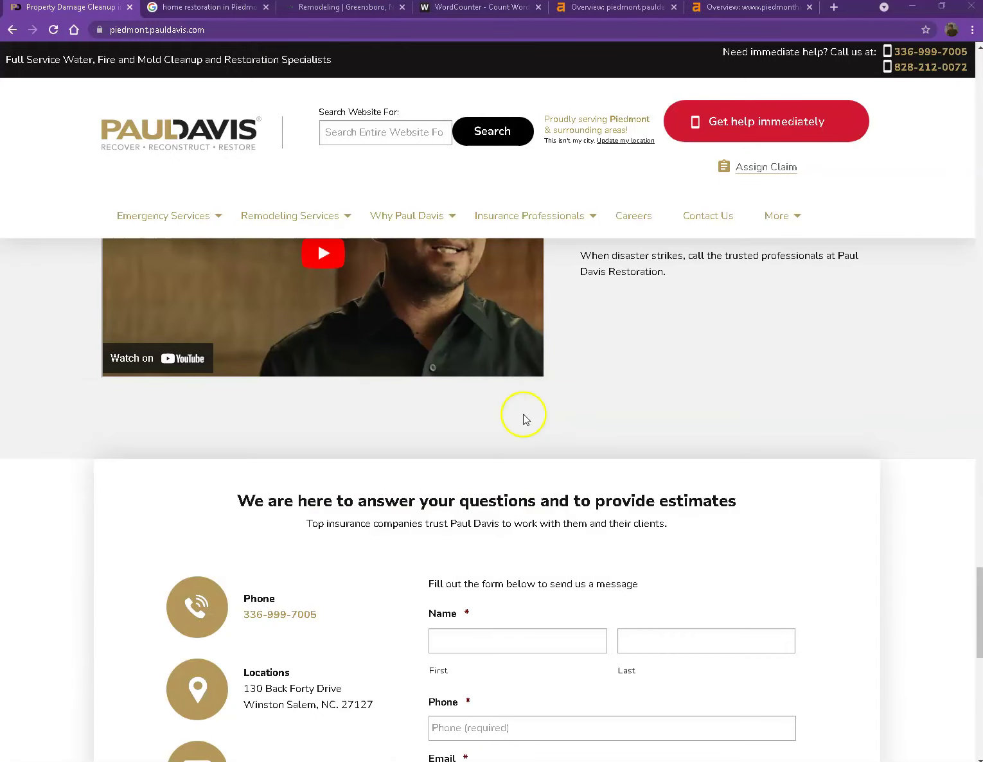
pyautogui.scroll(4, 553, 418)
pyautogui.scroll(8, 582, 422)
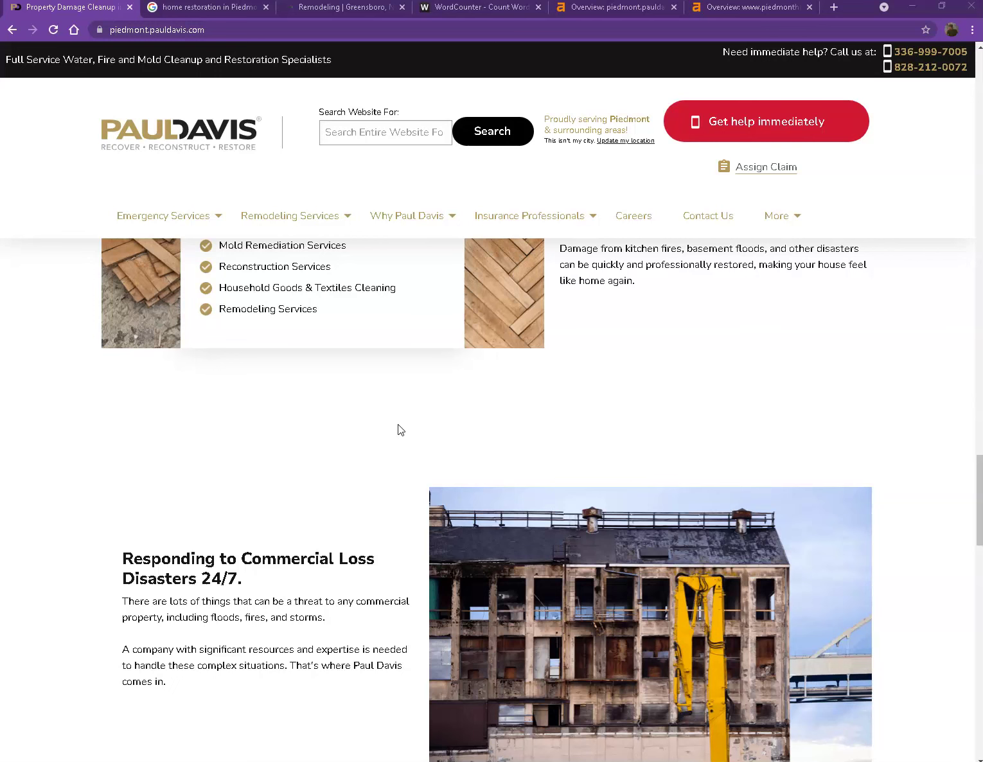
# Paste the whole Paul Davis homepage text into WordCounter, giving 935 words and 5,816 characters.
pyautogui.click(305, 560)
pyautogui.hotkey('ctrl', 'a')
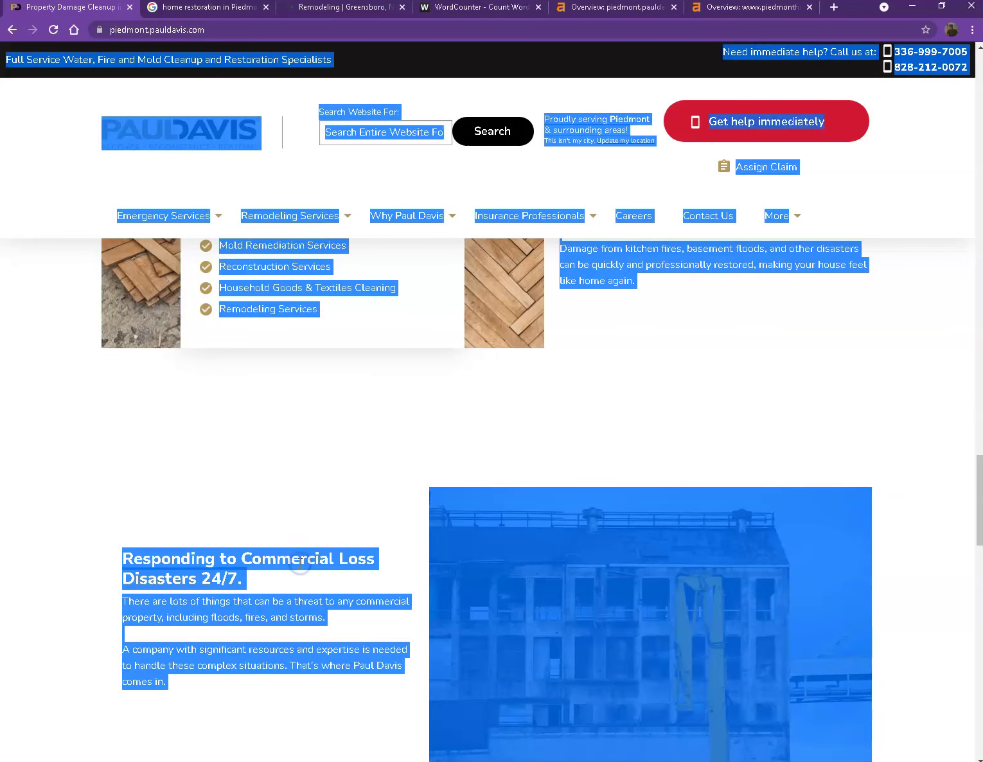
pyautogui.click(366, 138)
pyautogui.click(459, 14)
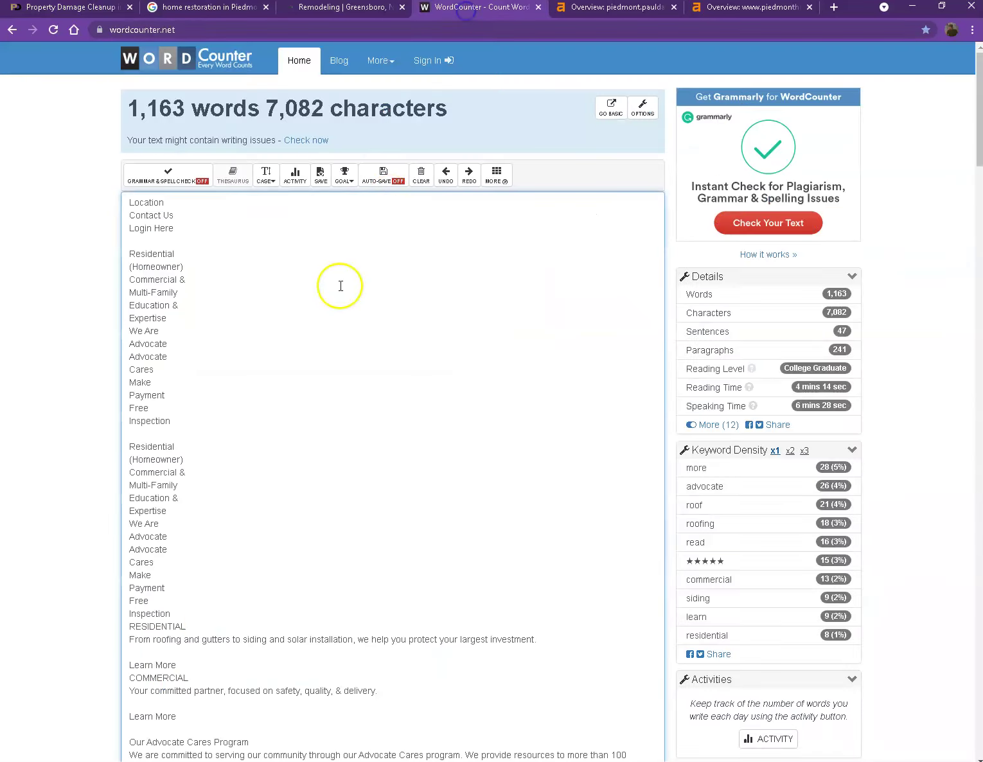
pyautogui.click(340, 285)
pyautogui.hotkey('ctrl', 'a')
pyautogui.hotkey('ctrl', 'v')
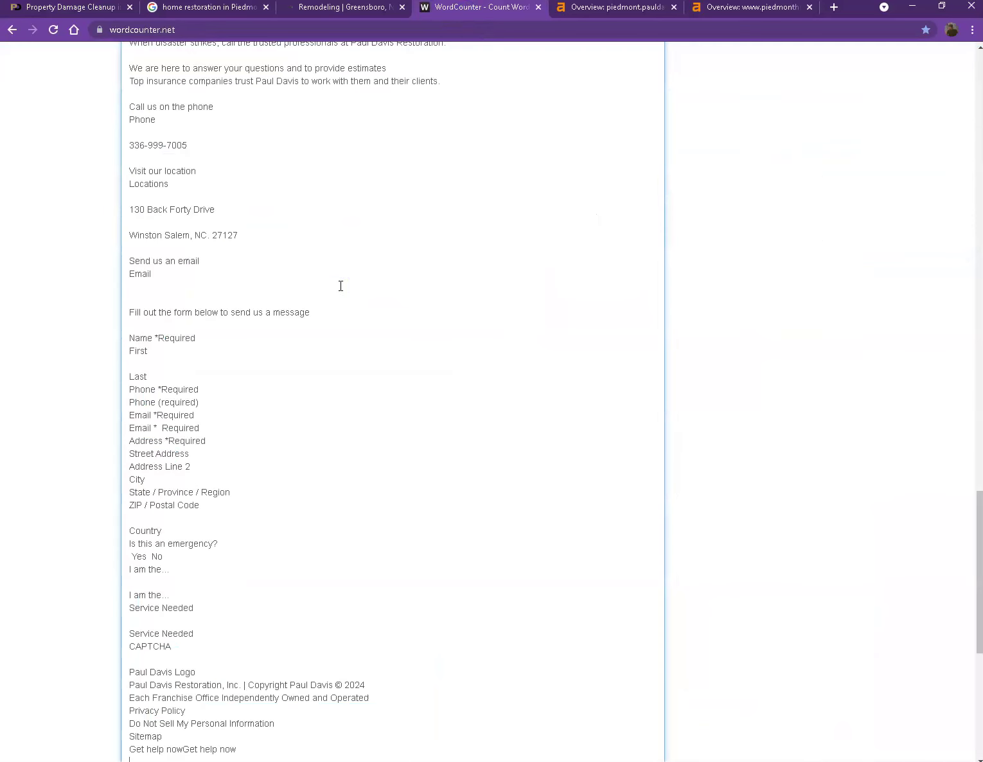
pyautogui.scroll(20, 60, 343)
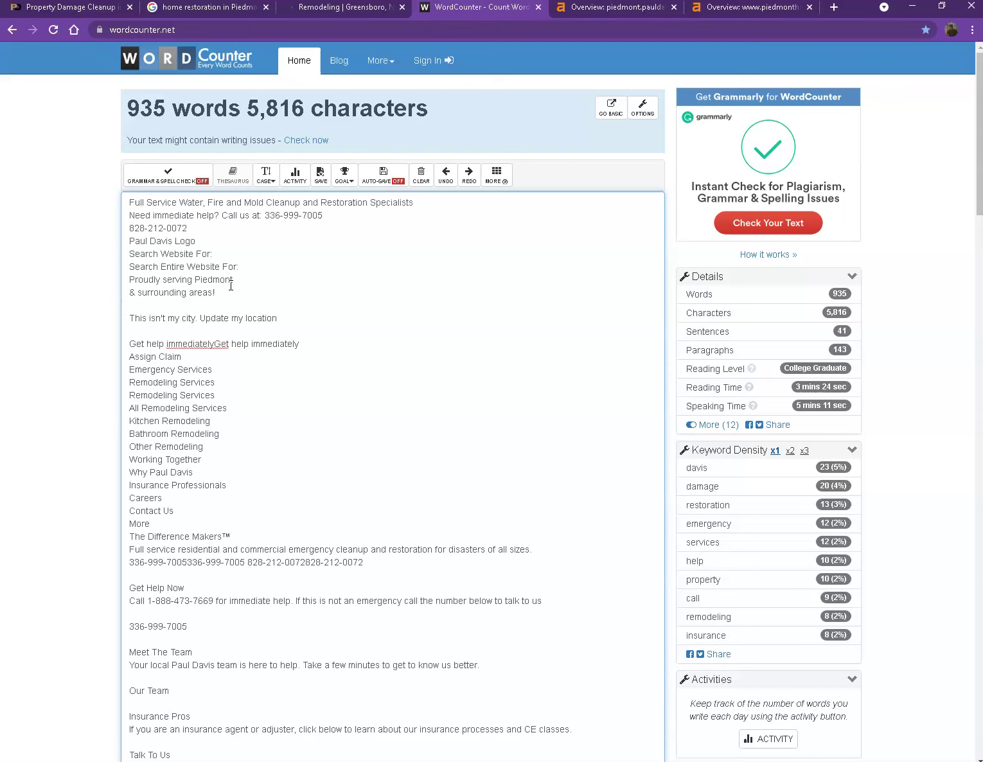
# Back on the Paul Davis homepage, clear the page-wide selection and scroll up to the commercial-loss sections.
pyautogui.click(73, 8)
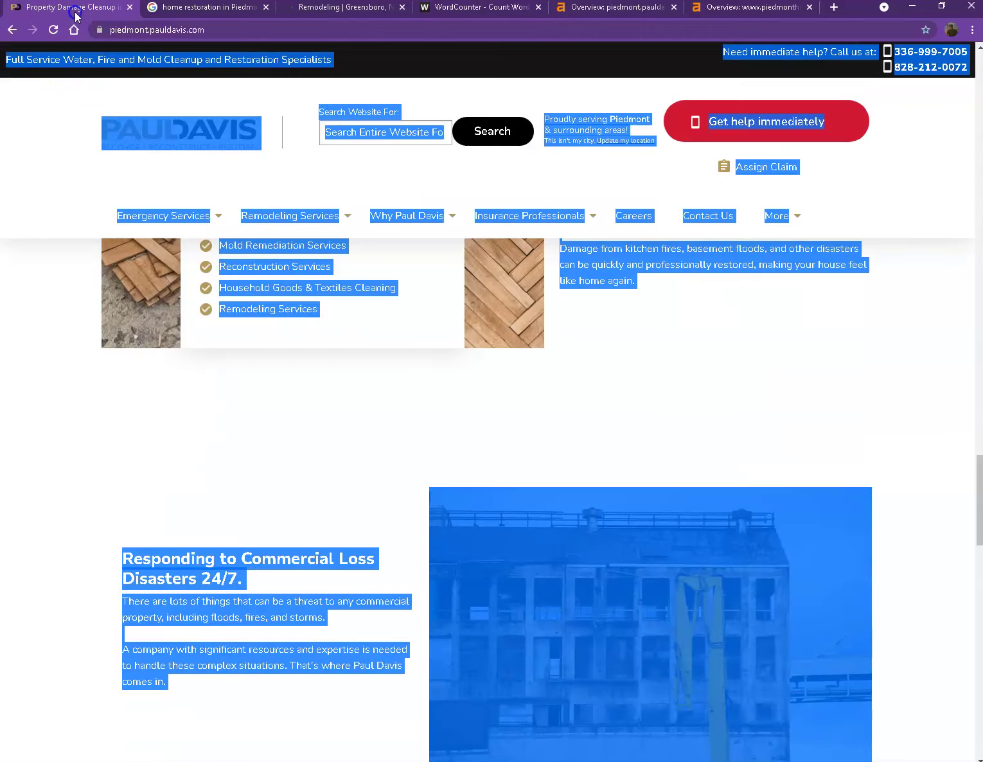
pyautogui.click(73, 156)
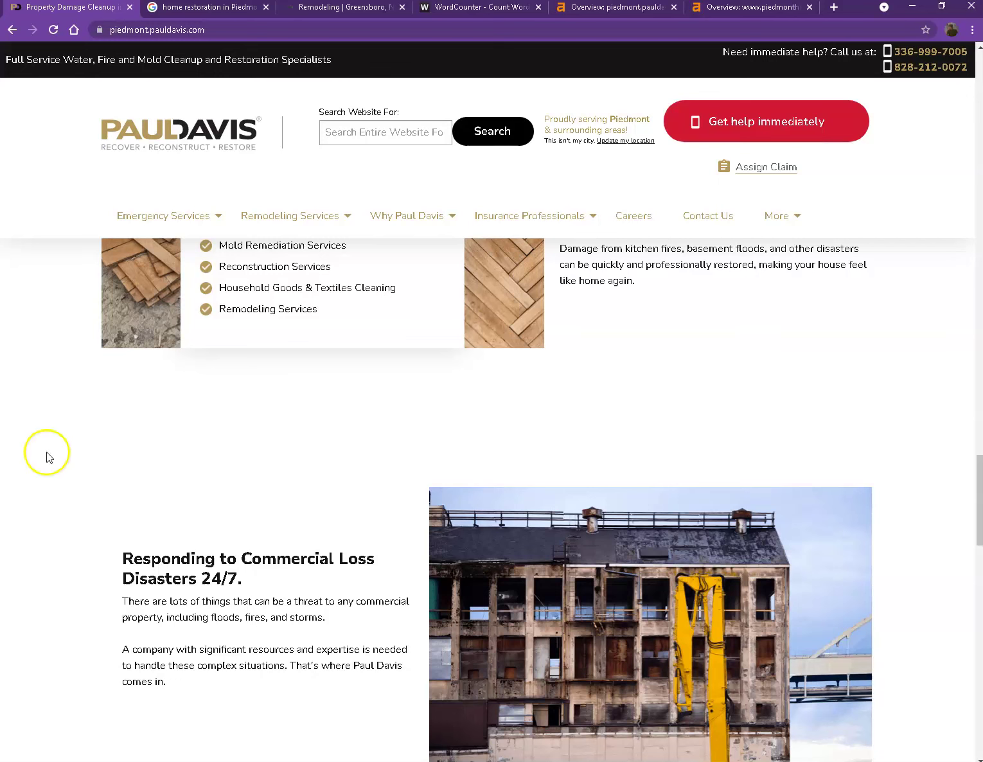
pyautogui.scroll(8, 205, 531)
pyautogui.scroll(7, 209, 527)
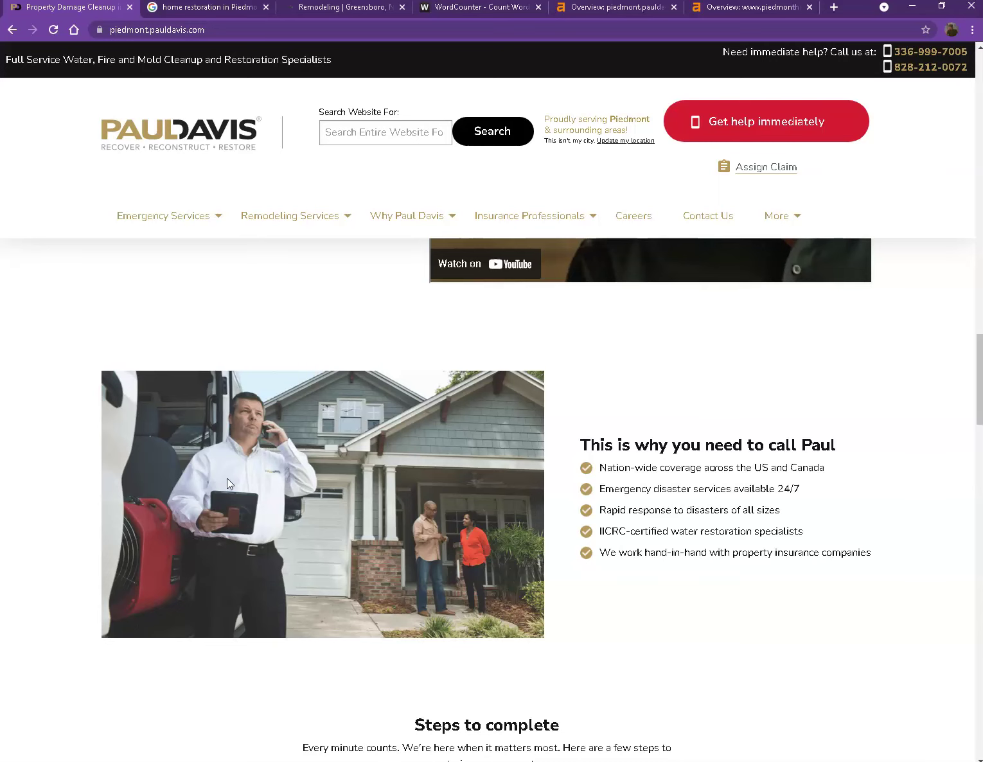
pyautogui.click(207, 273)
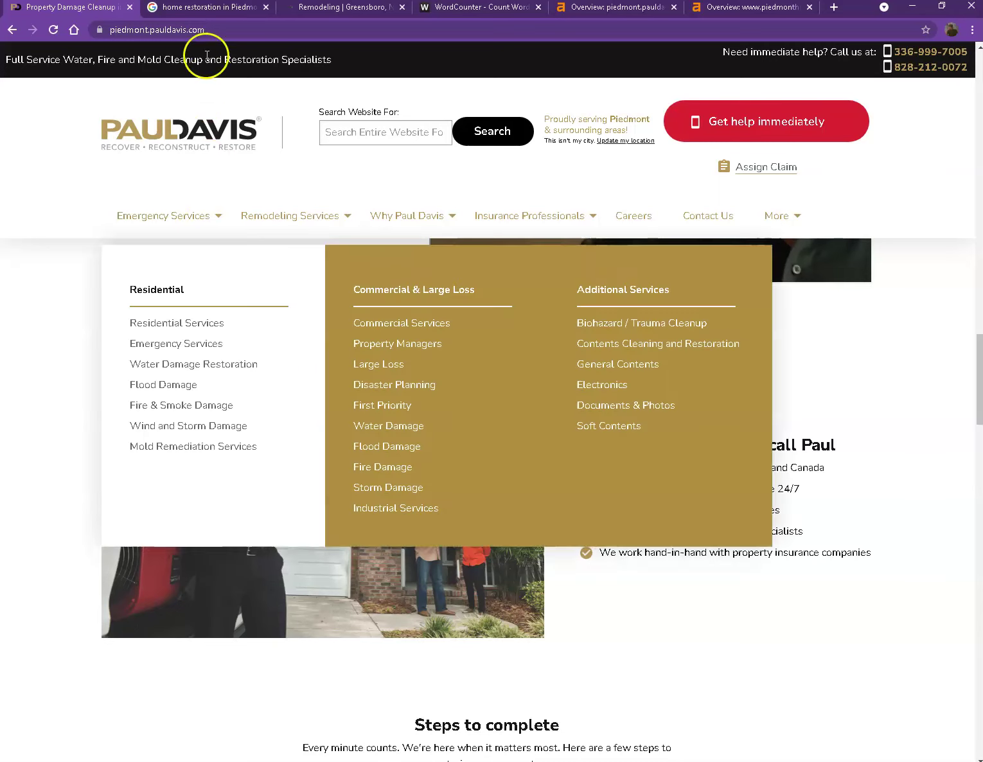
# Show the 'home restoration in Piedmont NC' results down to the Businesses map and local listings.
pyautogui.click(200, 7)
pyautogui.click(205, 68)
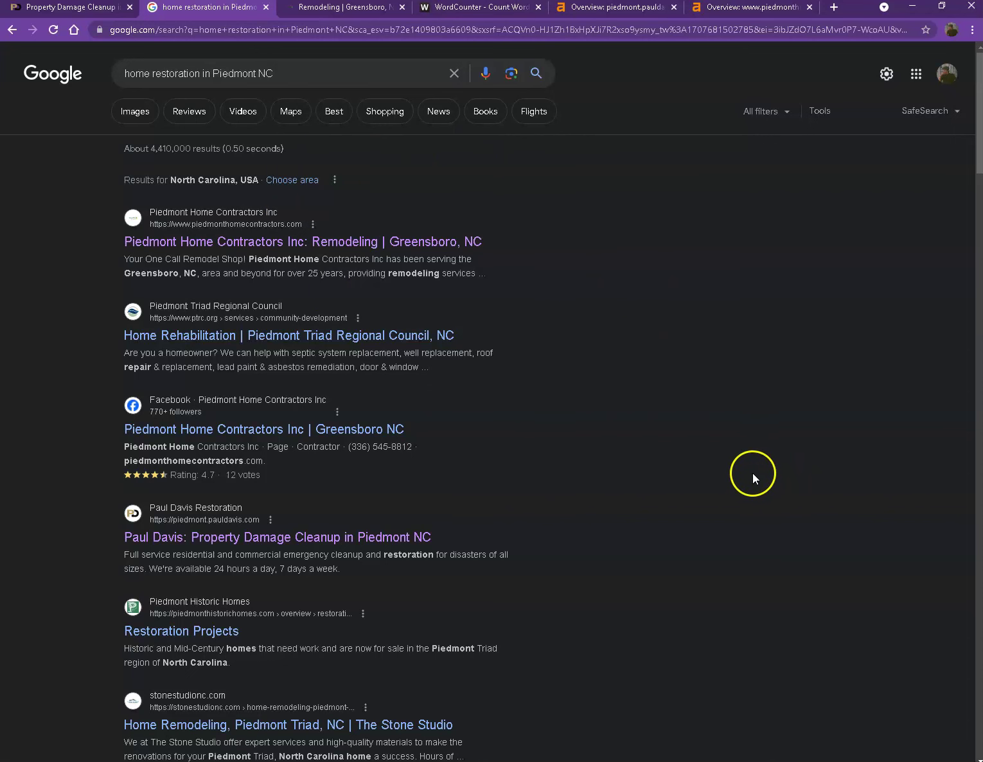
pyautogui.scroll(-1, 752, 478)
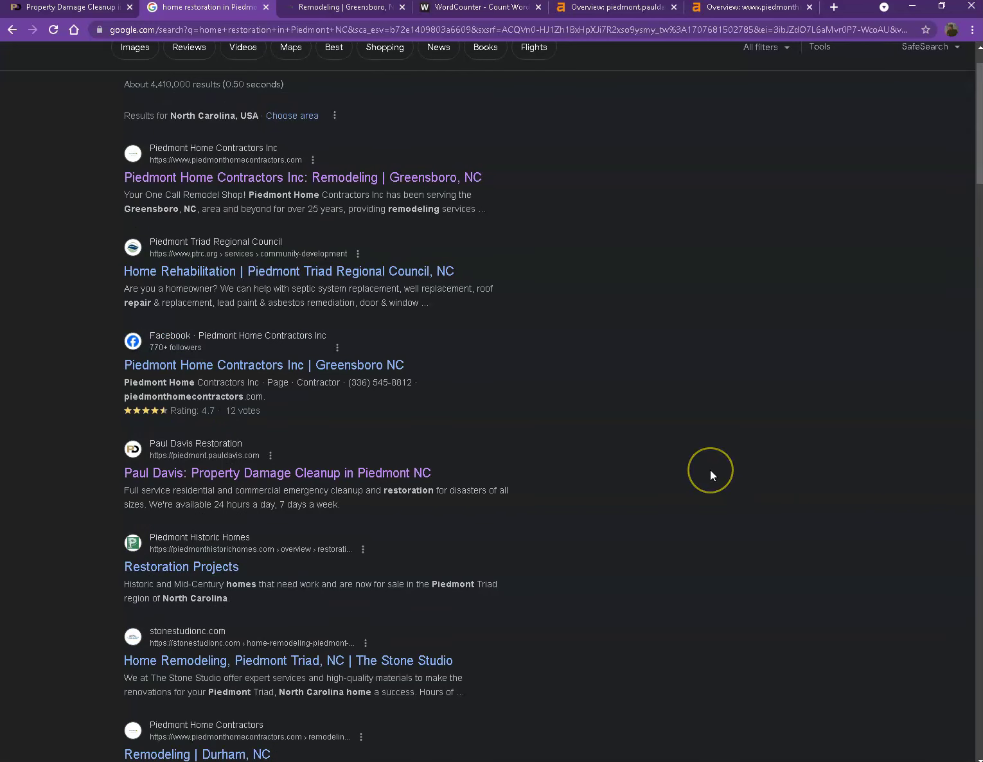
pyautogui.scroll(-6, 710, 475)
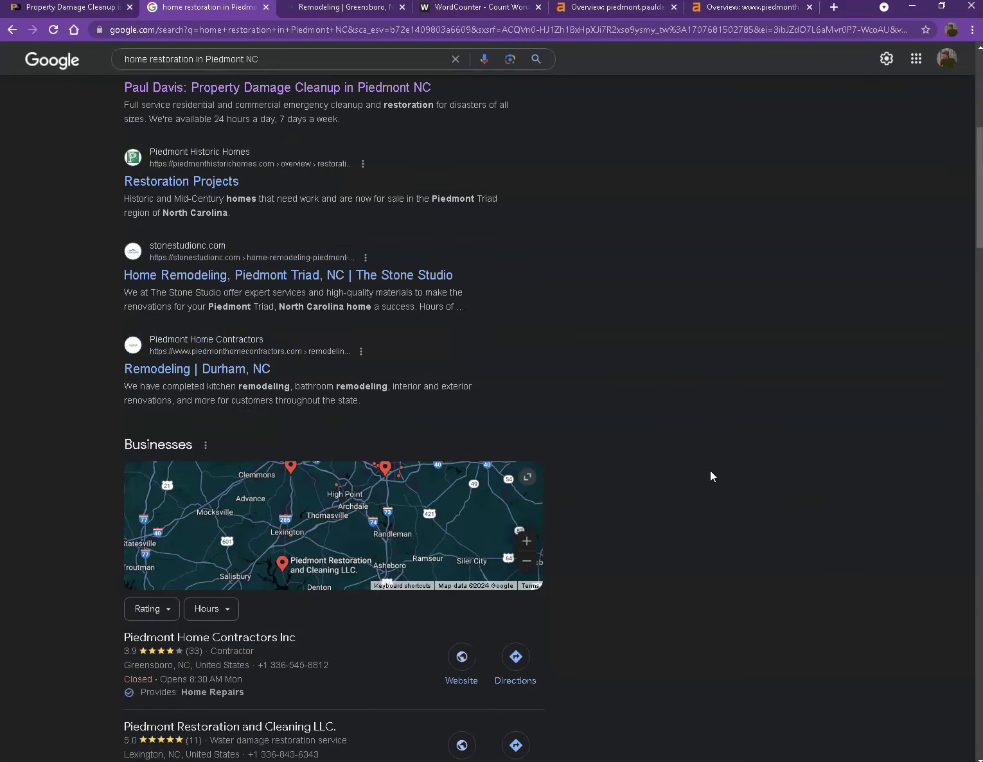
pyautogui.scroll(-3, 711, 475)
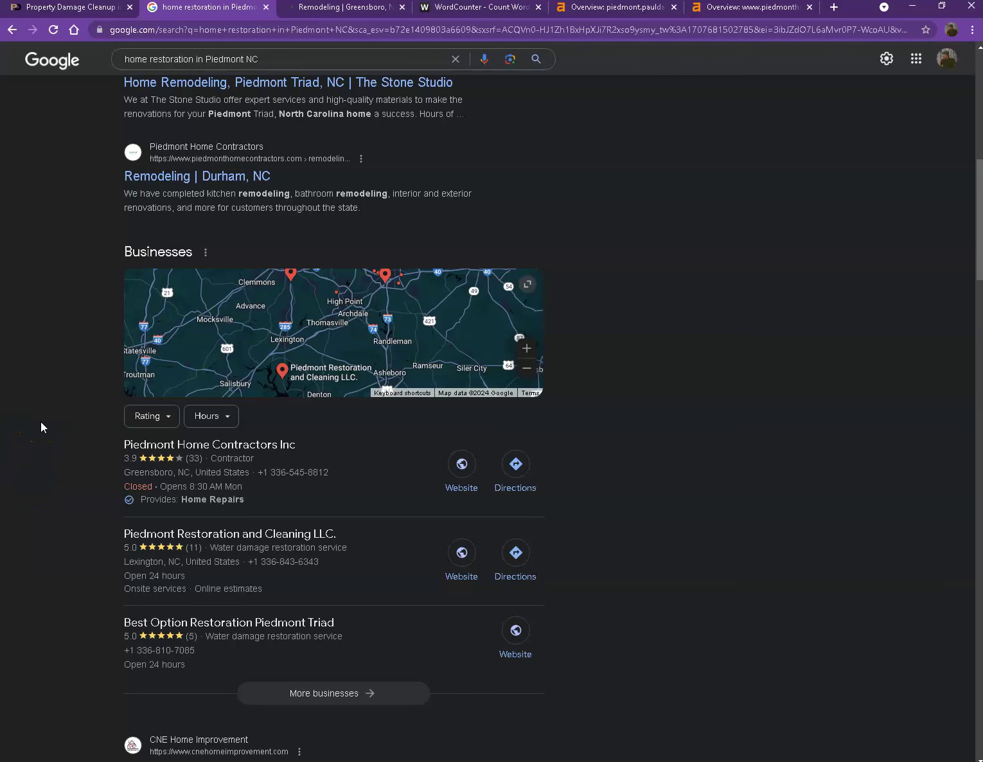
pyautogui.scroll(-9, 45, 479)
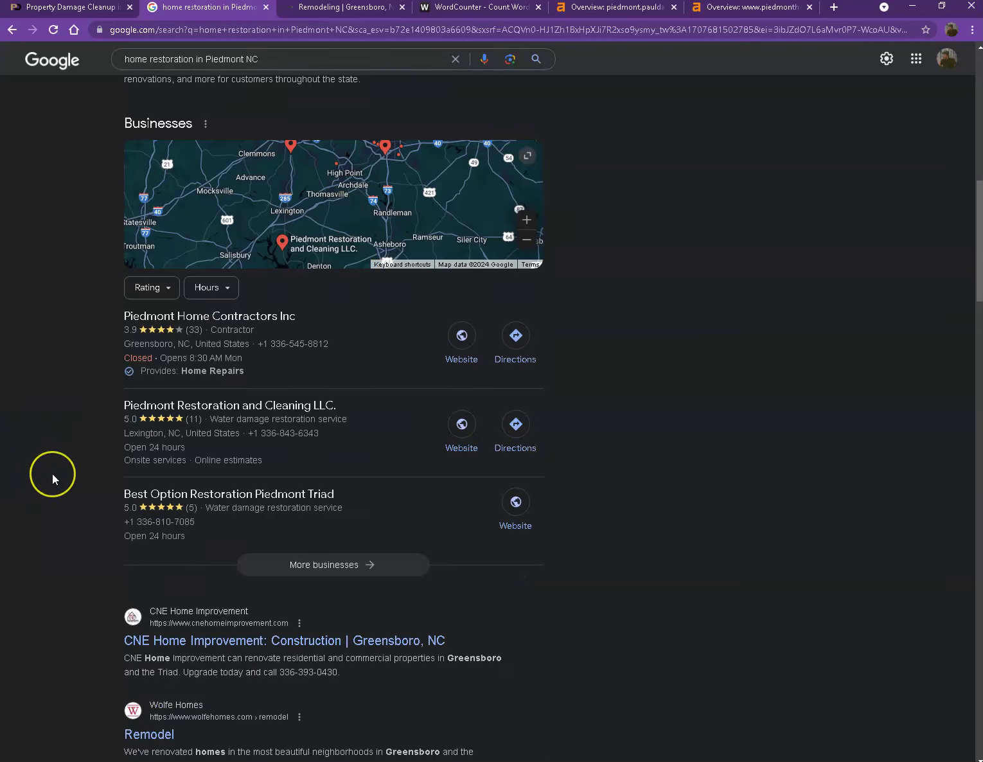
pyautogui.scroll(-3, 52, 473)
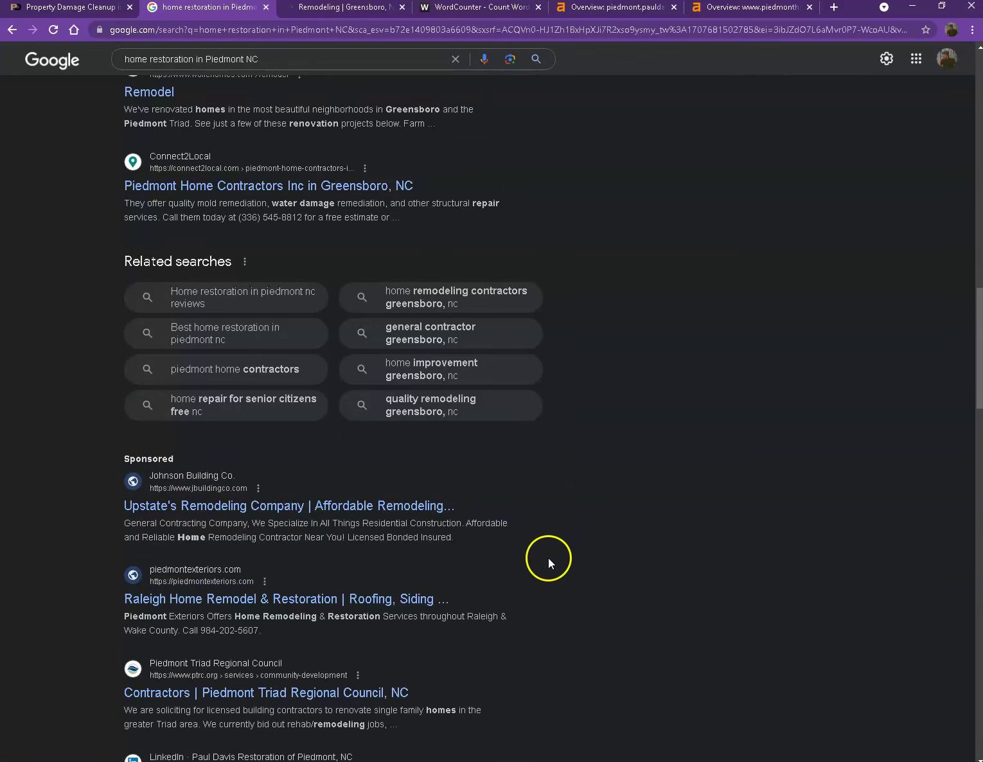
pyautogui.scroll(-5, 516, 636)
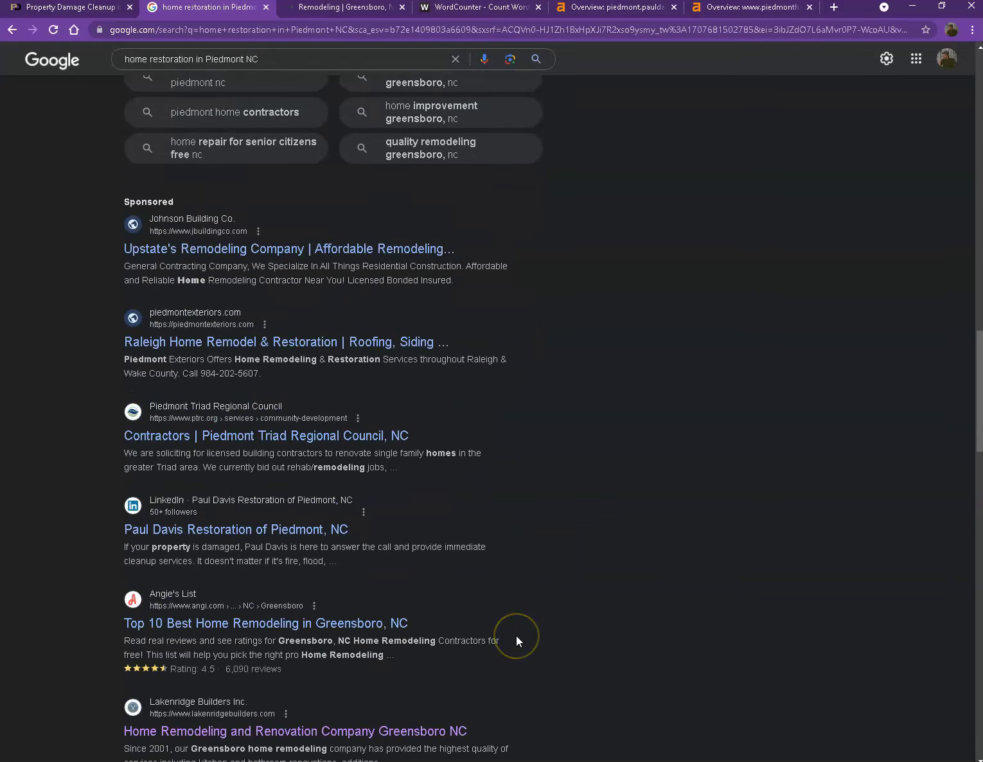
pyautogui.scroll(1, 525, 626)
pyautogui.scroll(20, 543, 584)
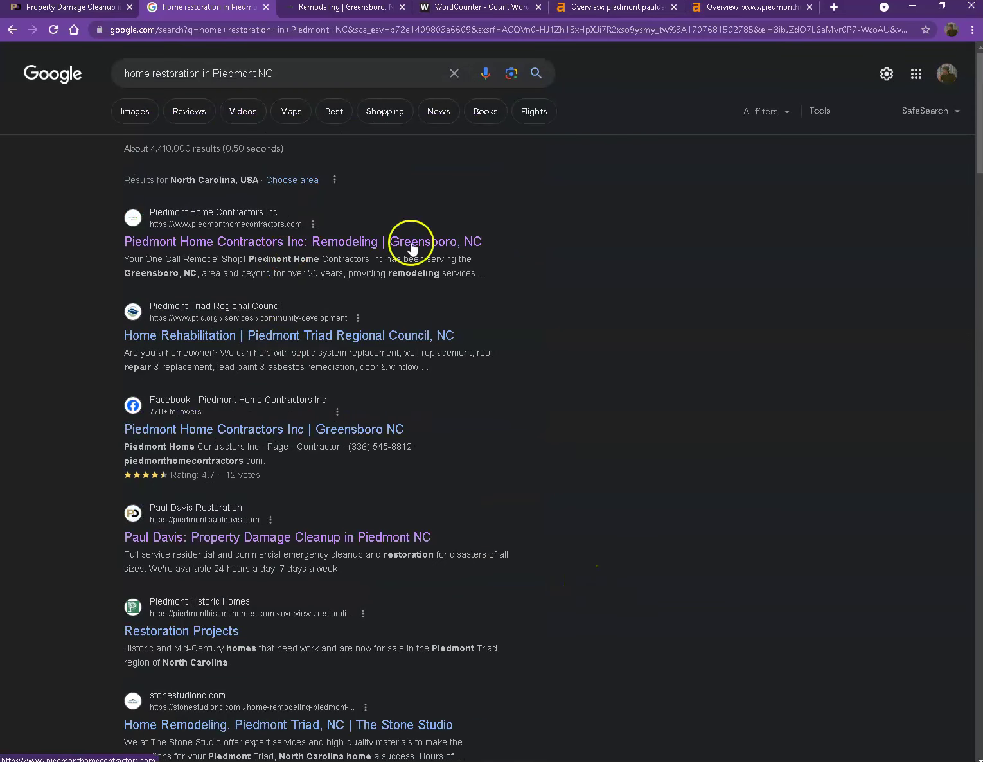
# View the Piedmont Home Contractors homepage down through its services and testimonials.
pyautogui.click(338, 9)
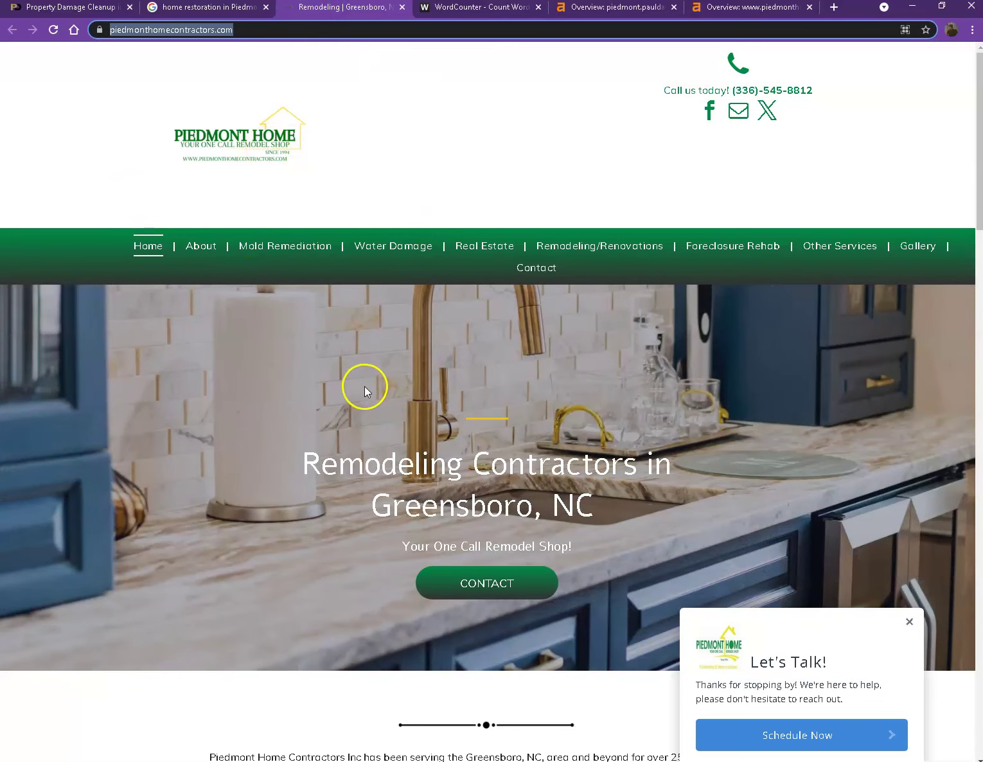
pyautogui.scroll(-2, 369, 382)
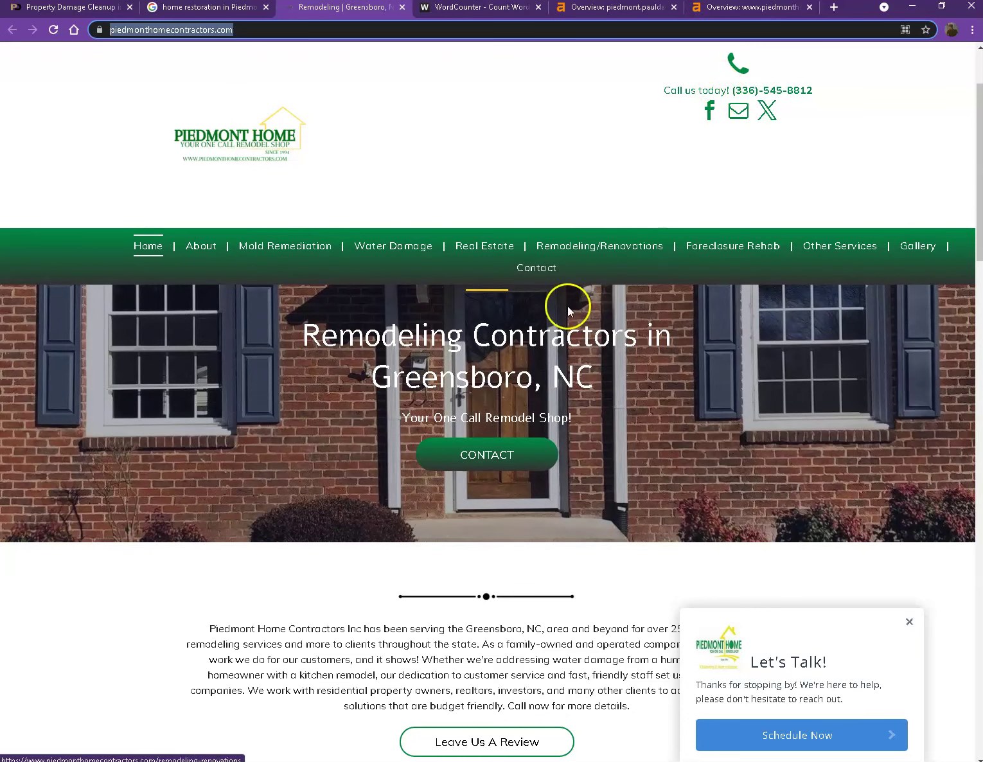
pyautogui.scroll(-8, 559, 310)
pyautogui.scroll(-20, 549, 315)
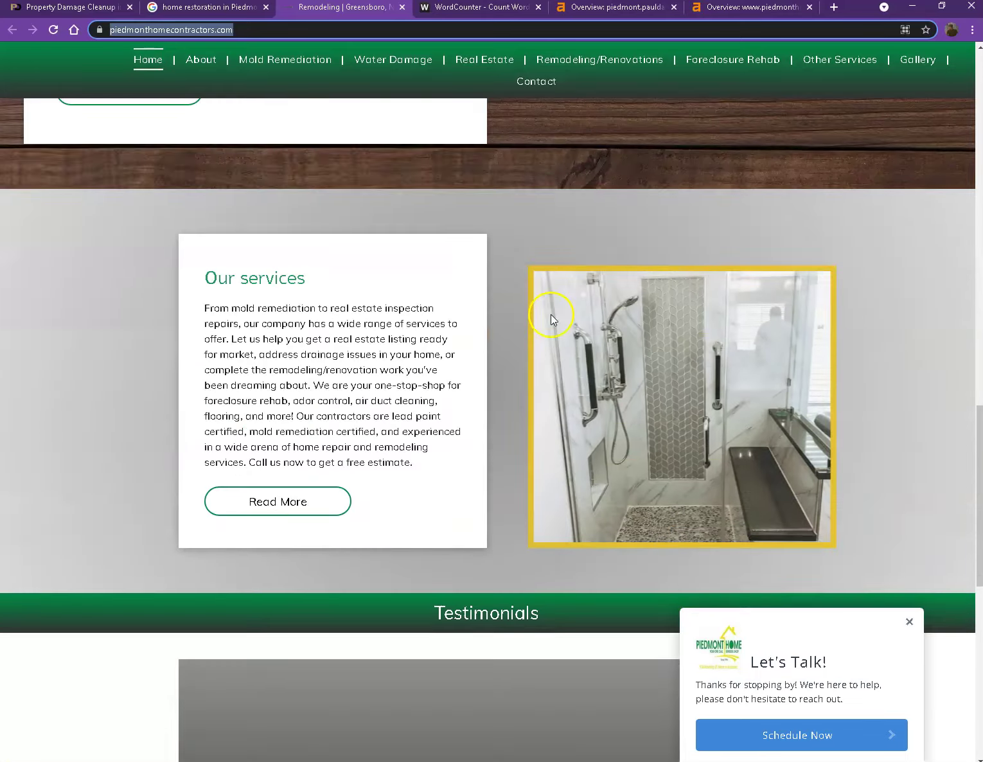
pyautogui.scroll(3, 553, 319)
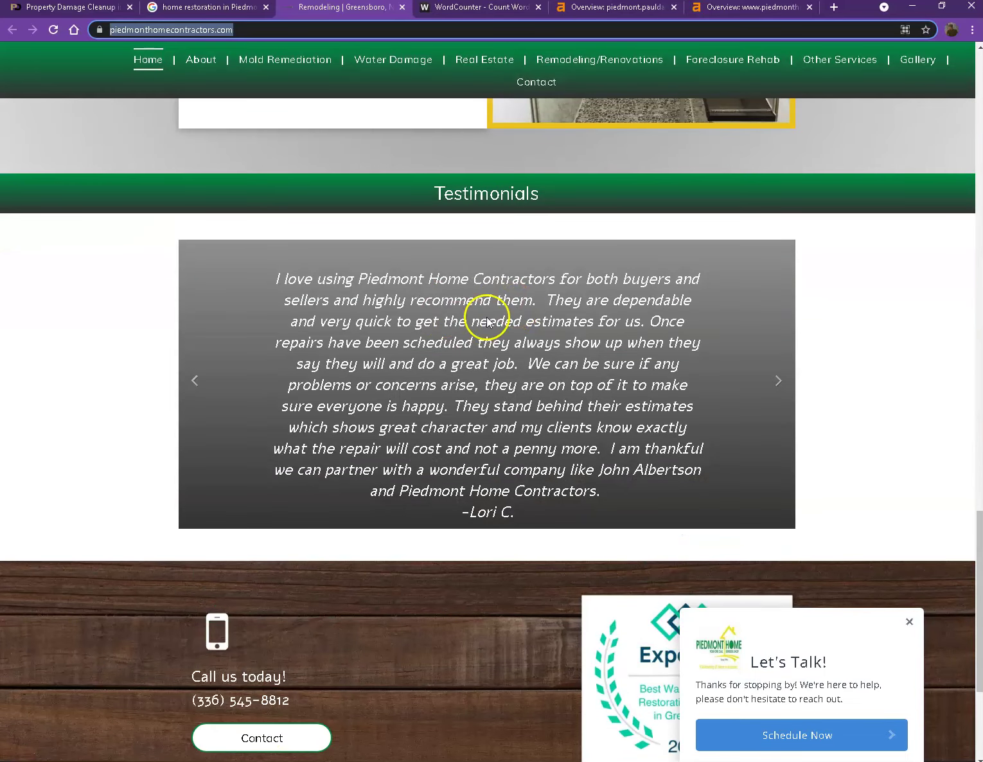
# Compare DR, backlinks, referring domains and keywords between the Paul Davis and piedmonthomecontractors.com Ahrefs overviews.
pyautogui.click(600, 9)
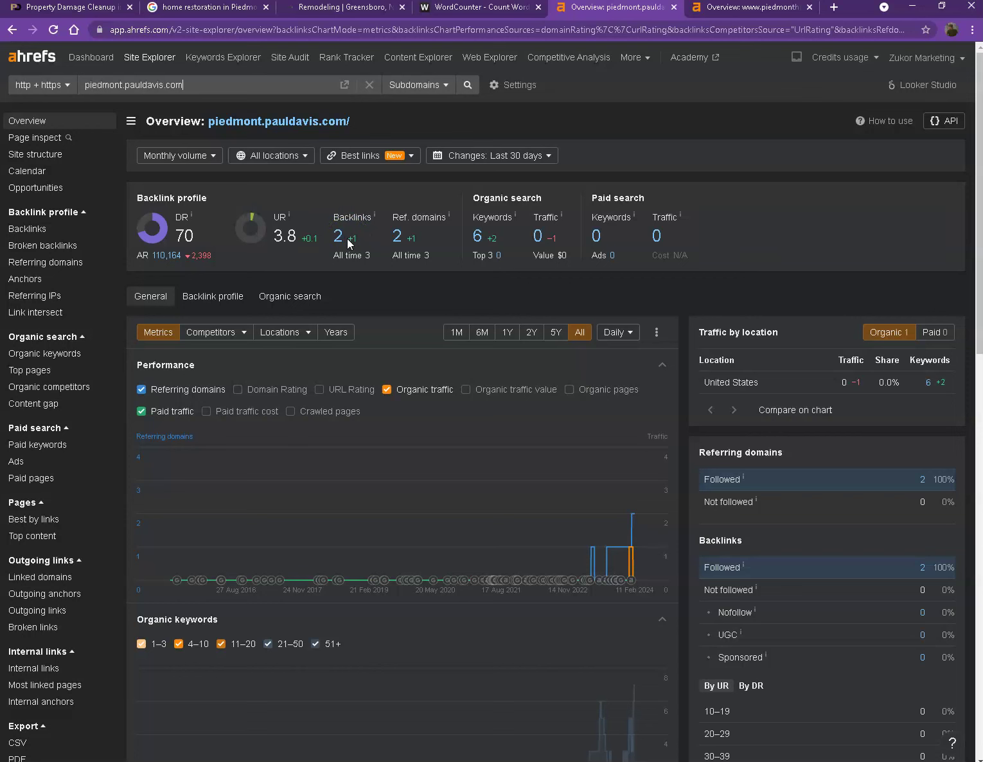
pyautogui.click(82, 10)
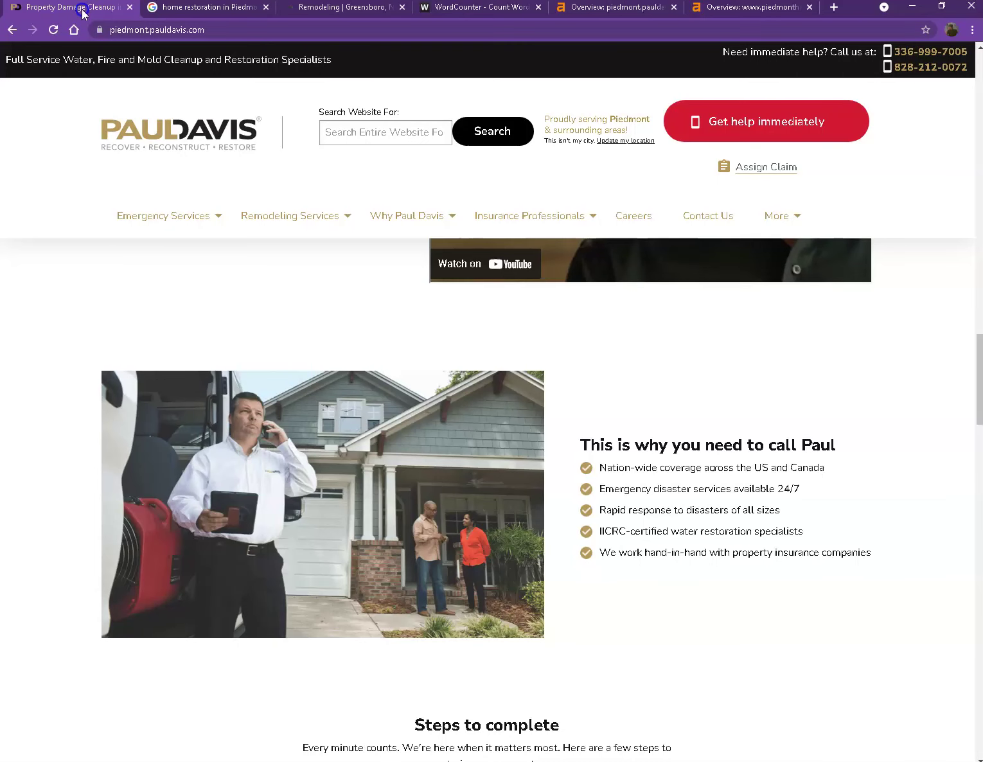
pyautogui.click(600, 11)
pyautogui.click(724, 9)
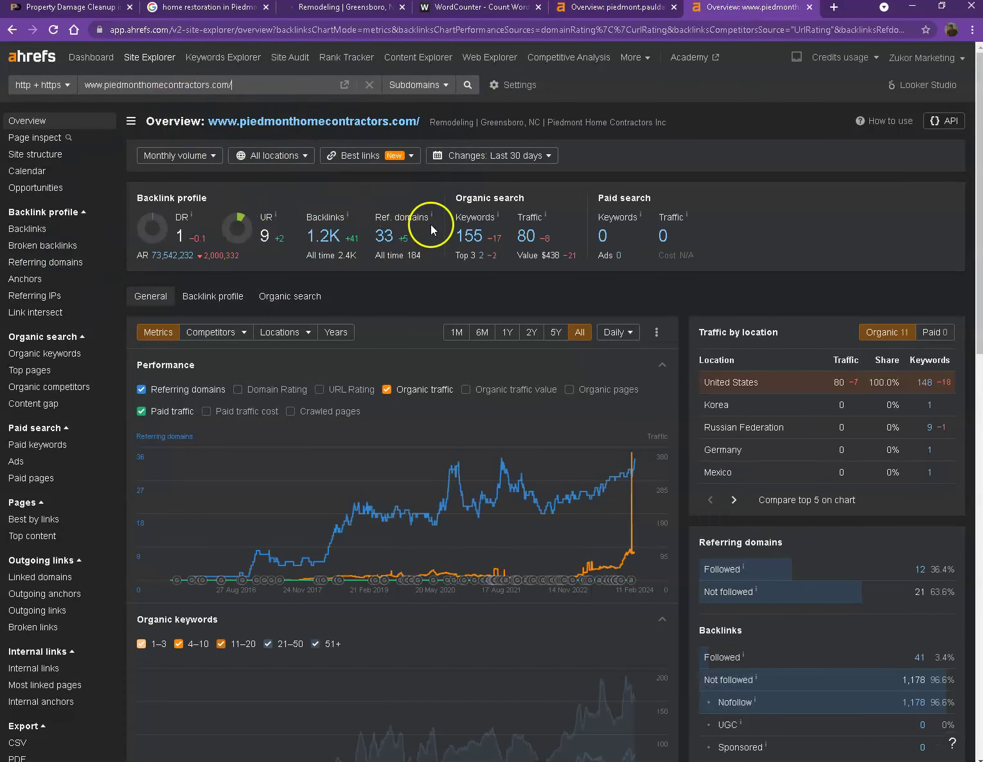
pyautogui.click(610, 8)
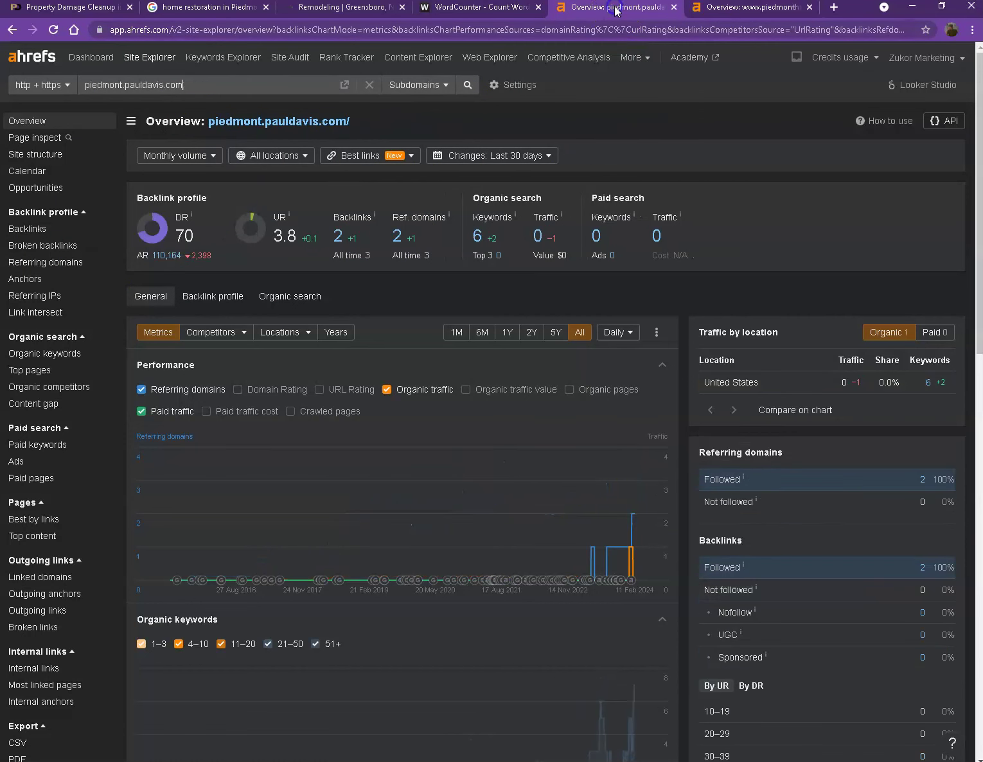
pyautogui.click(764, 9)
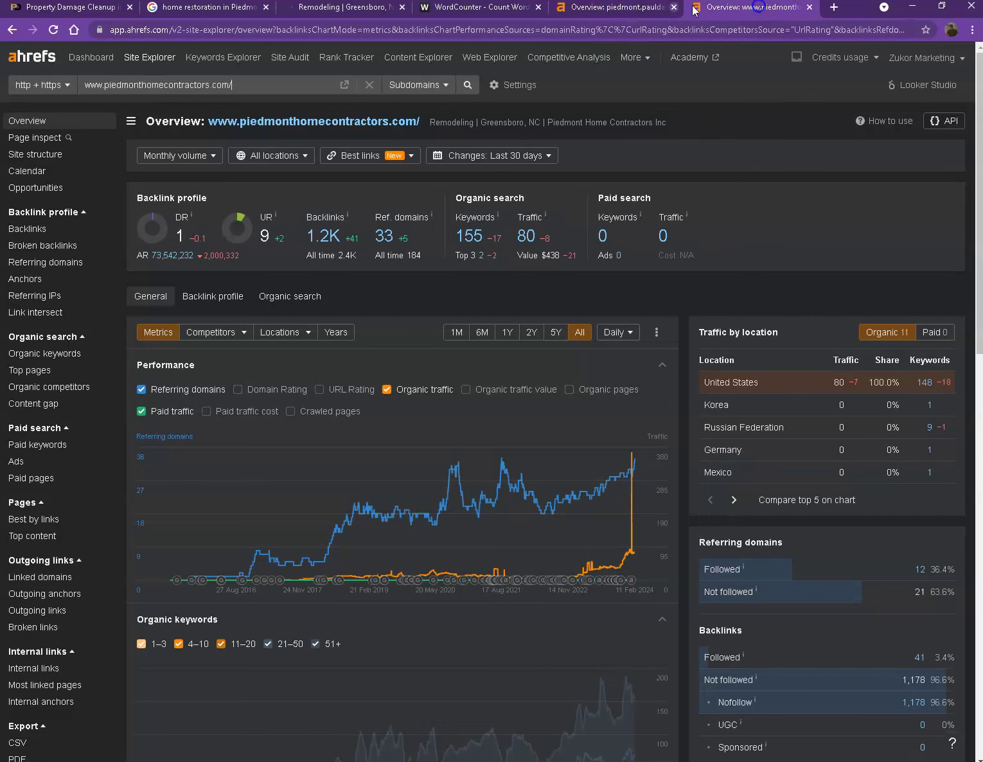
pyautogui.click(620, 9)
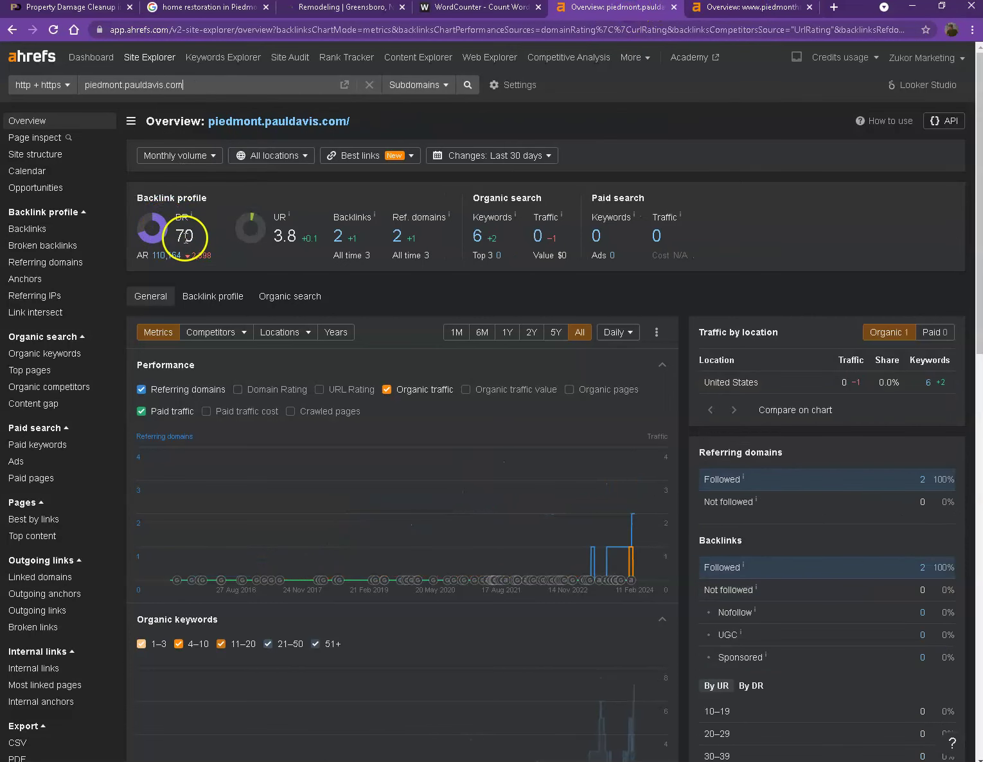
pyautogui.click(736, 8)
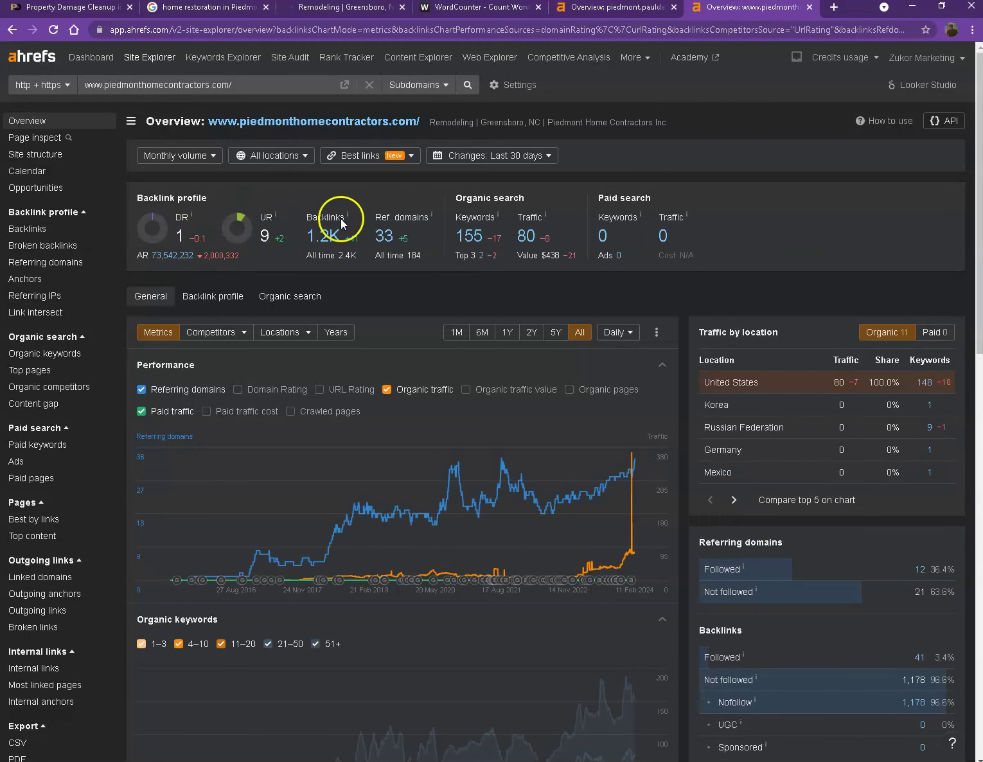
pyautogui.click(605, 8)
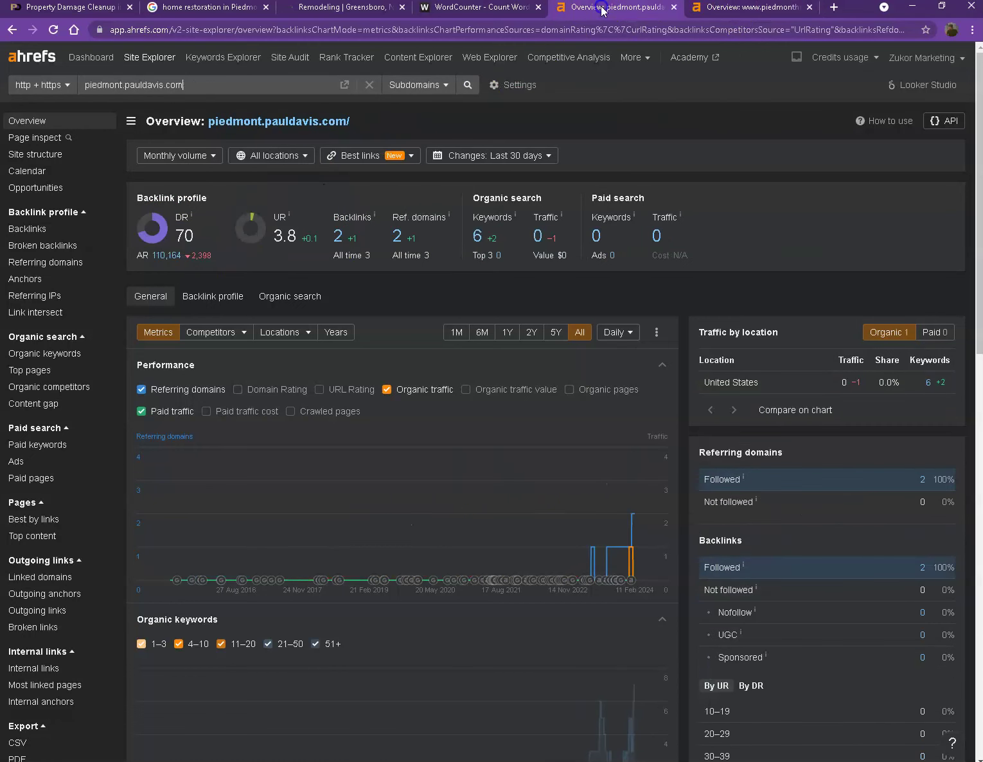
pyautogui.click(746, 8)
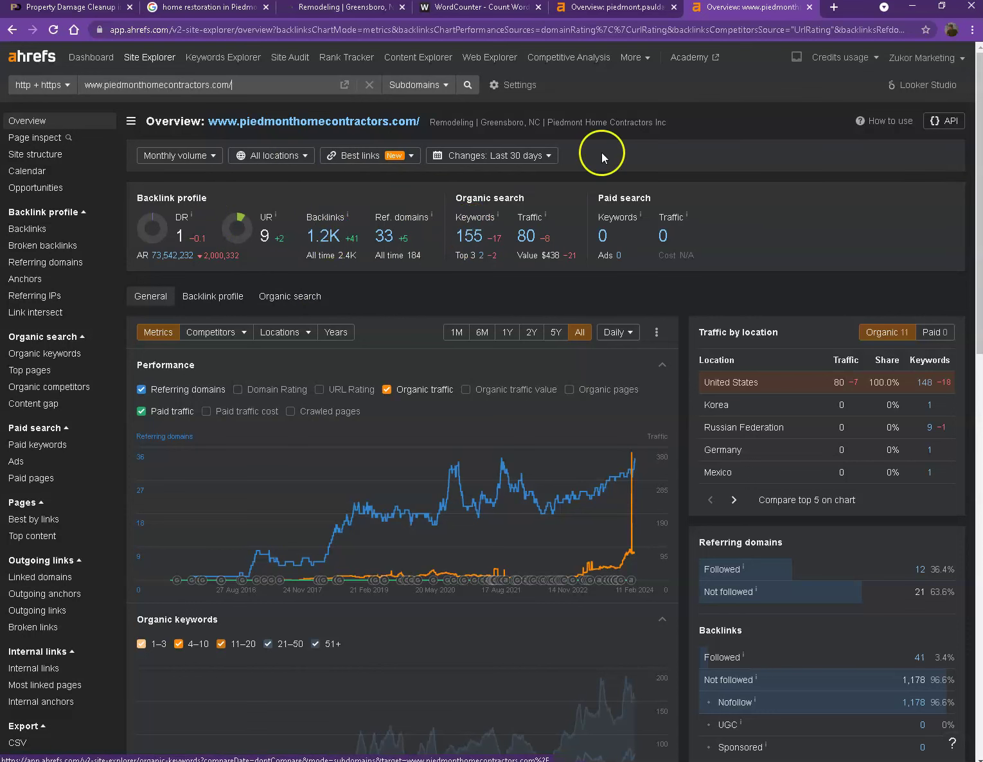
pyautogui.click(608, 9)
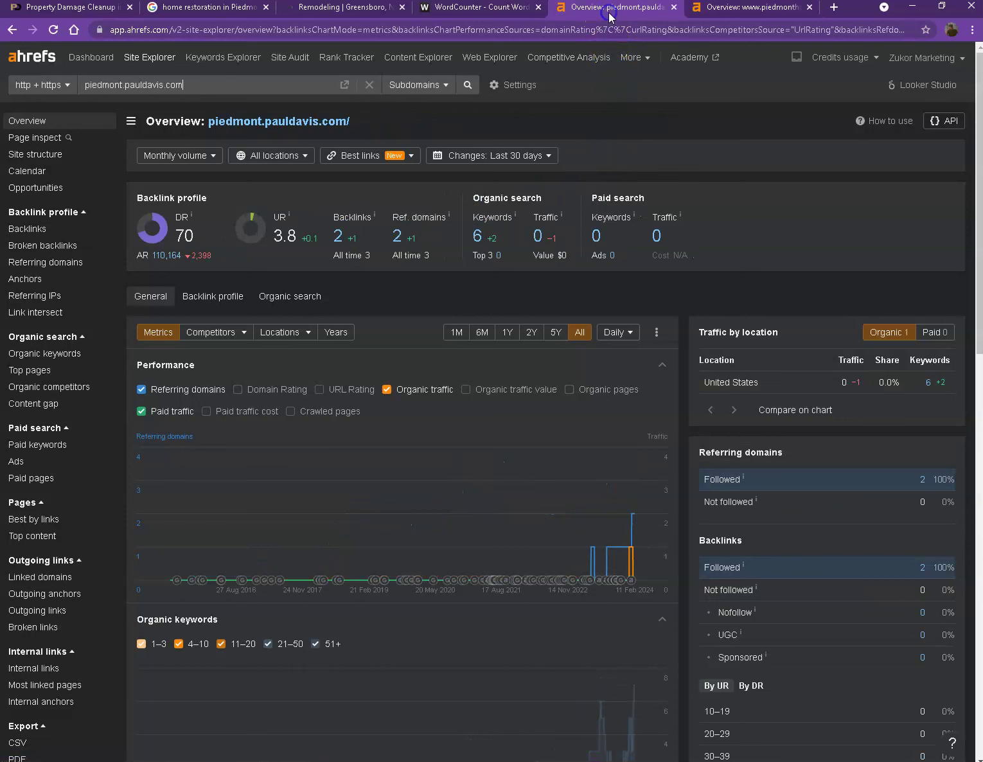
pyautogui.click(710, 17)
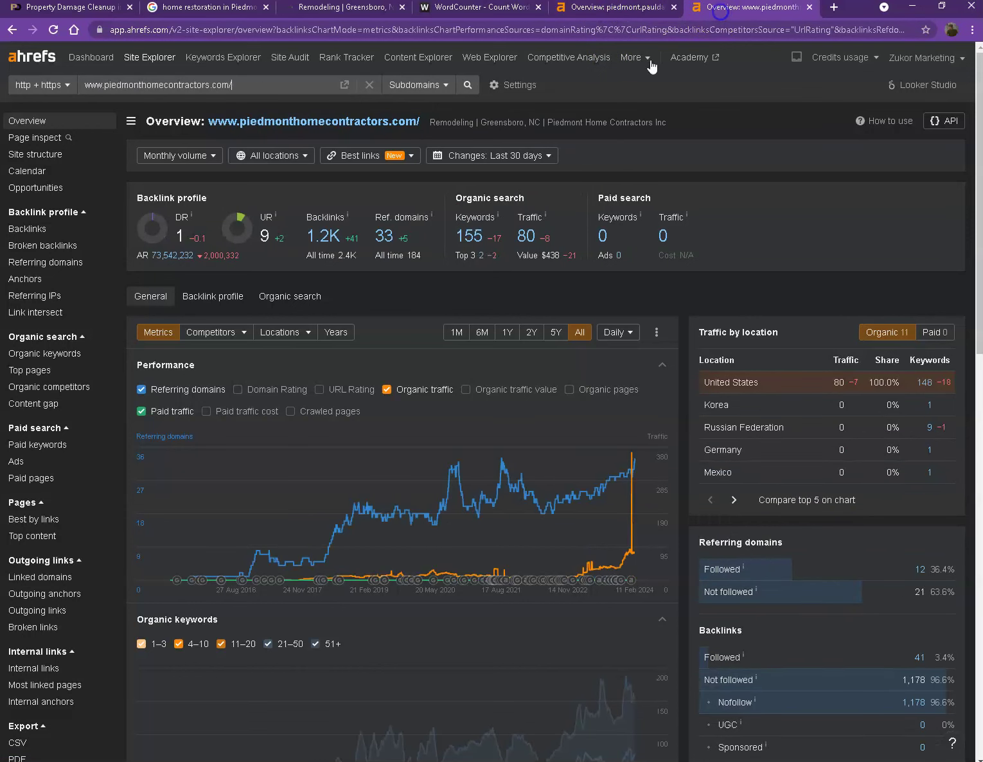
pyautogui.rightClick(383, 241)
# Open the competitor's 33 referring domains and 155 keywords lists in new Ahrefs tabs.
pyautogui.click(417, 250)
pyautogui.rightClick(469, 236)
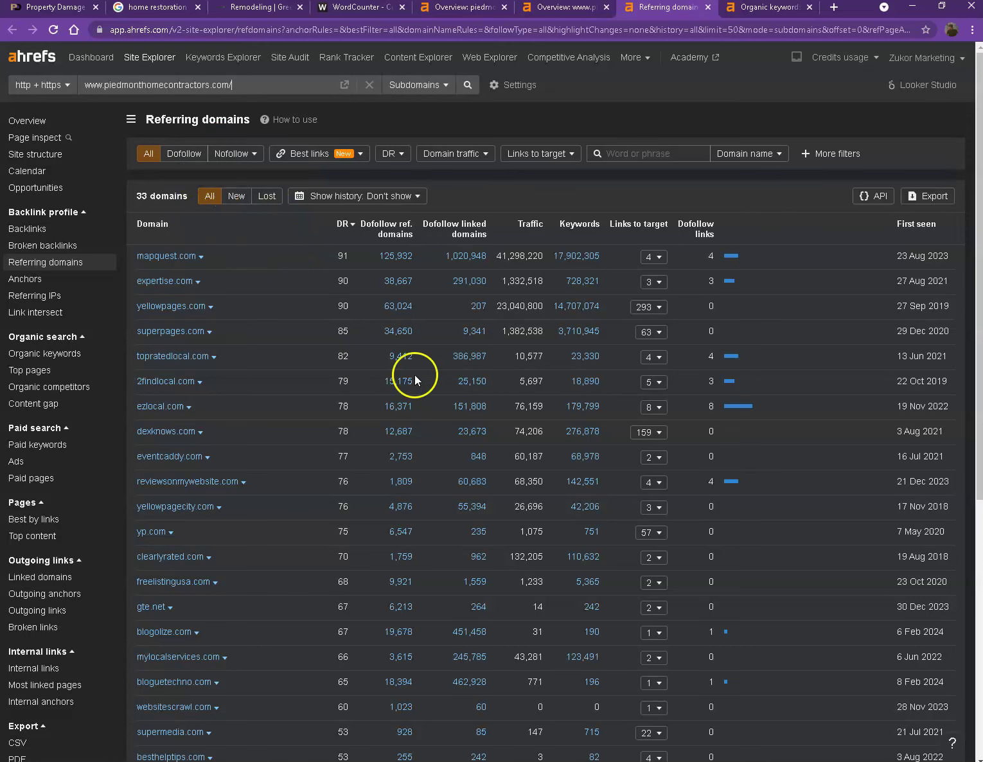
pyautogui.scroll(-6, 269, 337)
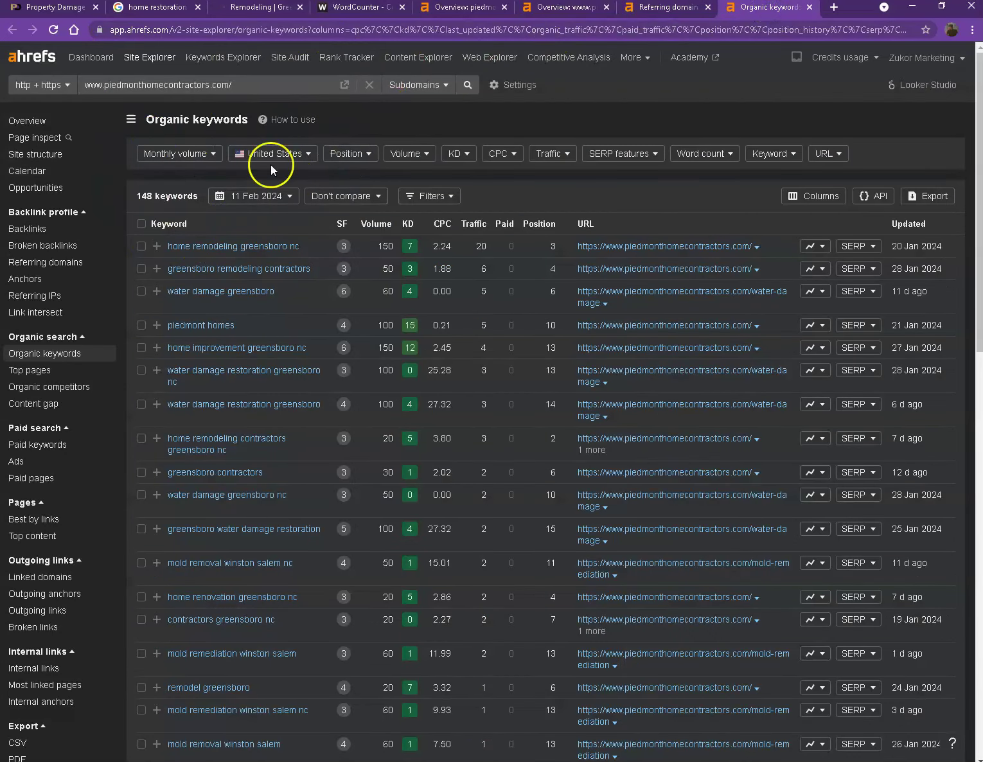
pyautogui.scroll(-15, 260, 309)
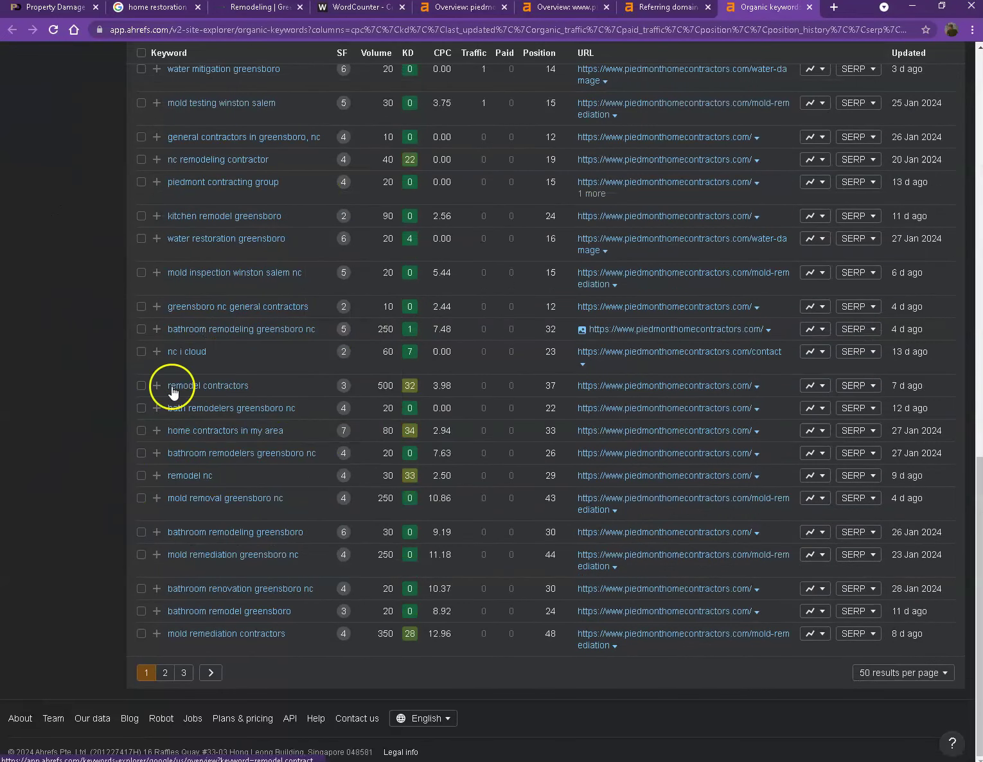
pyautogui.scroll(15, 122, 365)
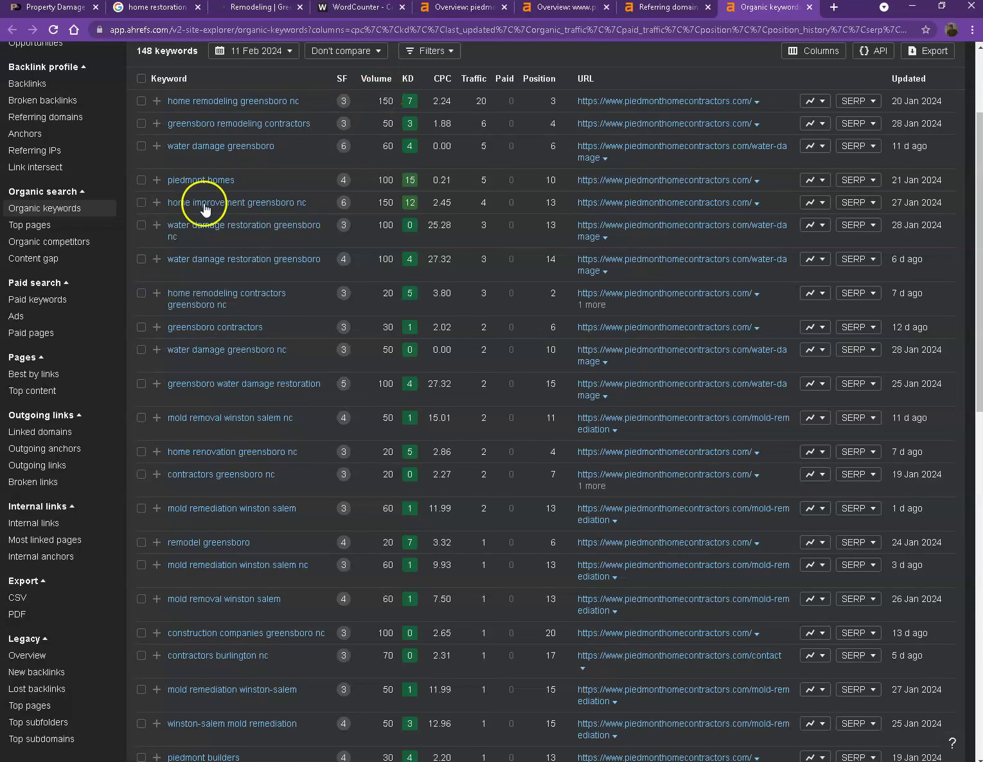
pyautogui.scroll(-2, 199, 222)
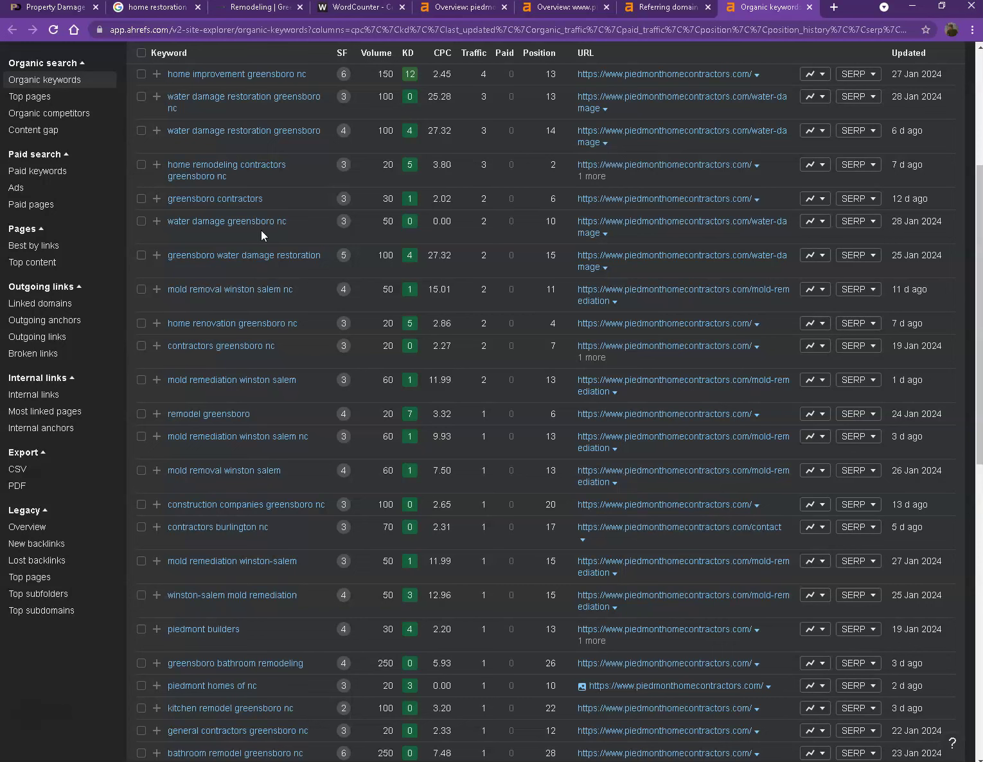
# Read the Paul Davis technician photo's file name from Save image as, then cancel without saving.
pyautogui.click(58, 8)
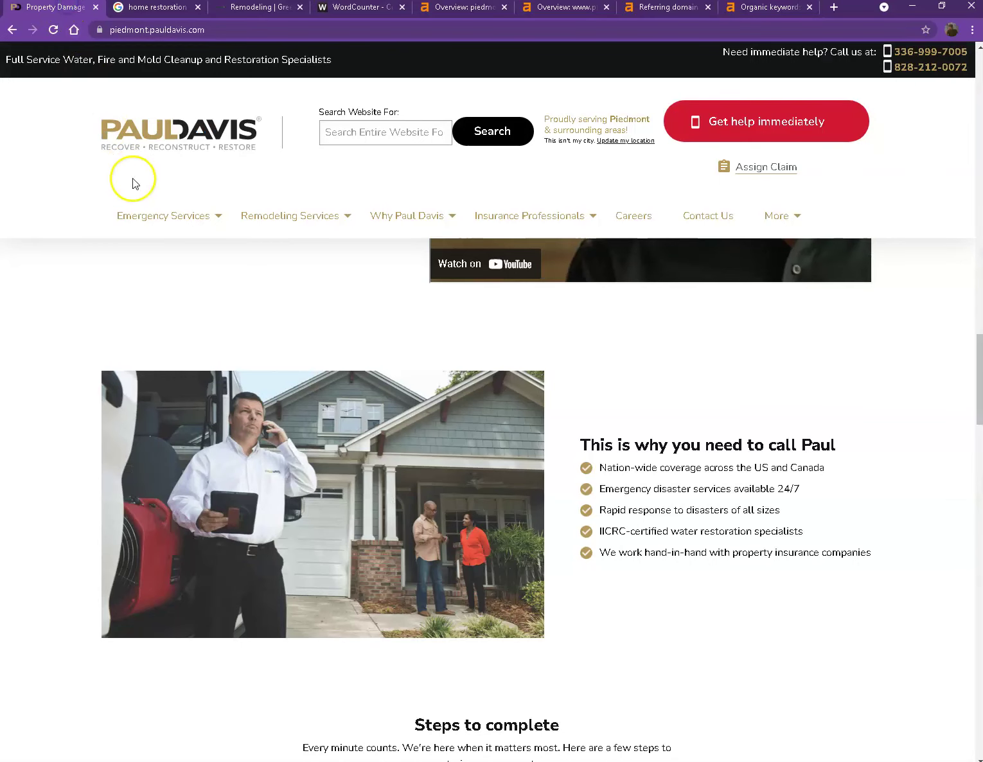
pyautogui.rightClick(234, 418)
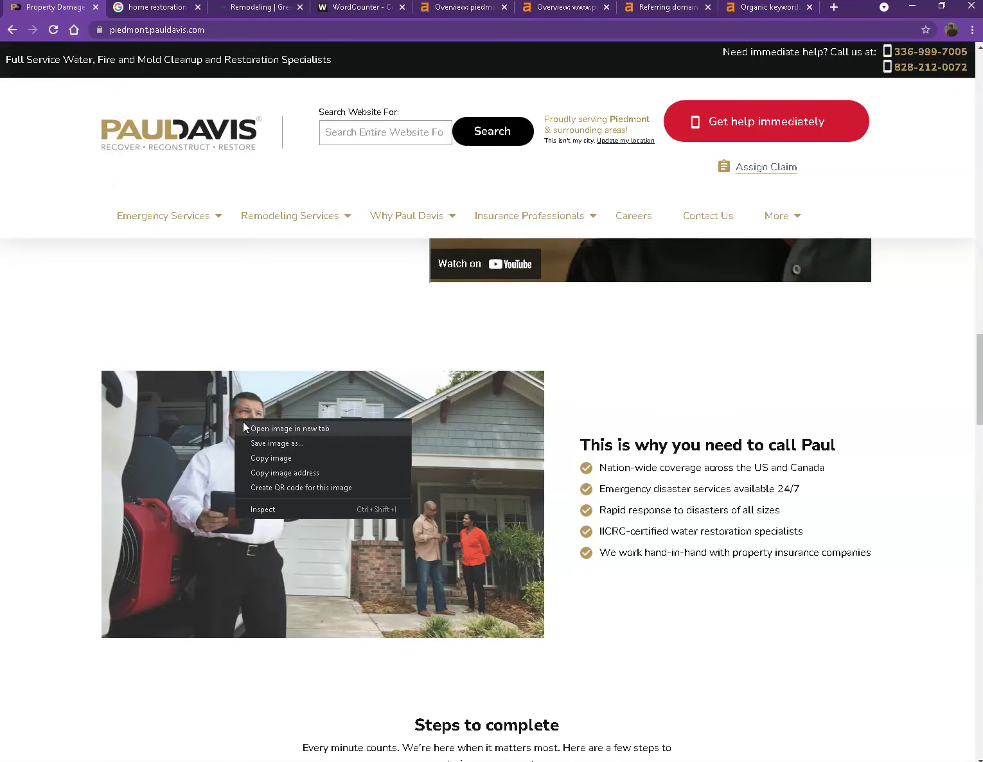
pyautogui.click(277, 443)
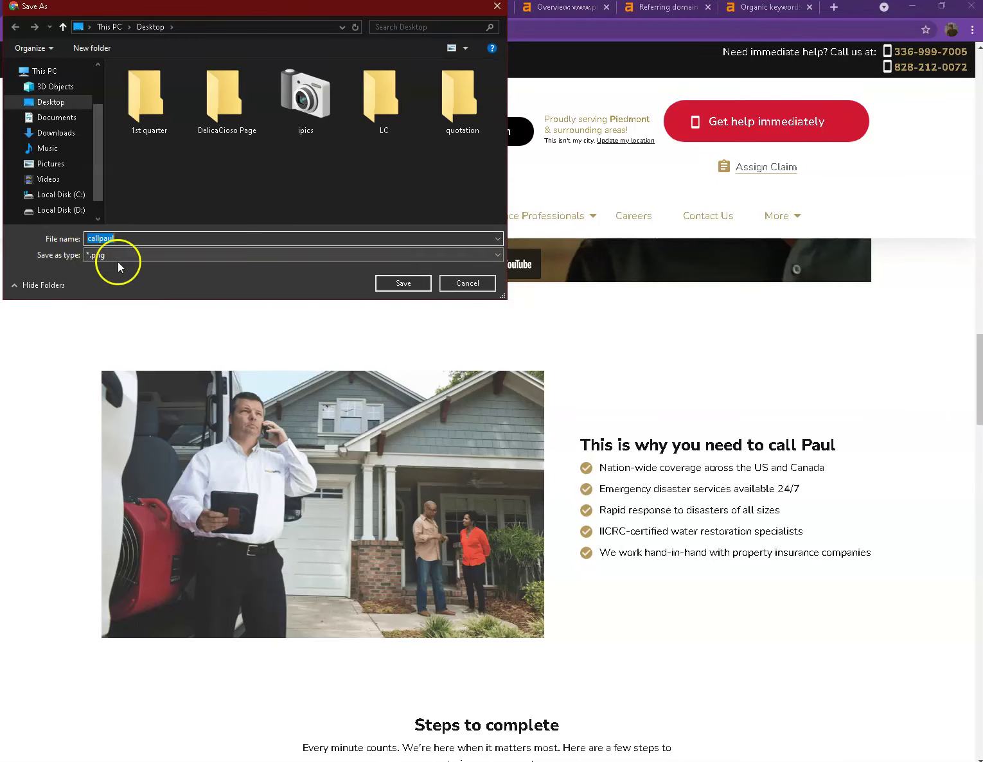
pyautogui.click(466, 284)
# Scroll through the Paul Davis page sections, including Contact and 'certified, qualified and professional'.
pyautogui.scroll(-10, 543, 444)
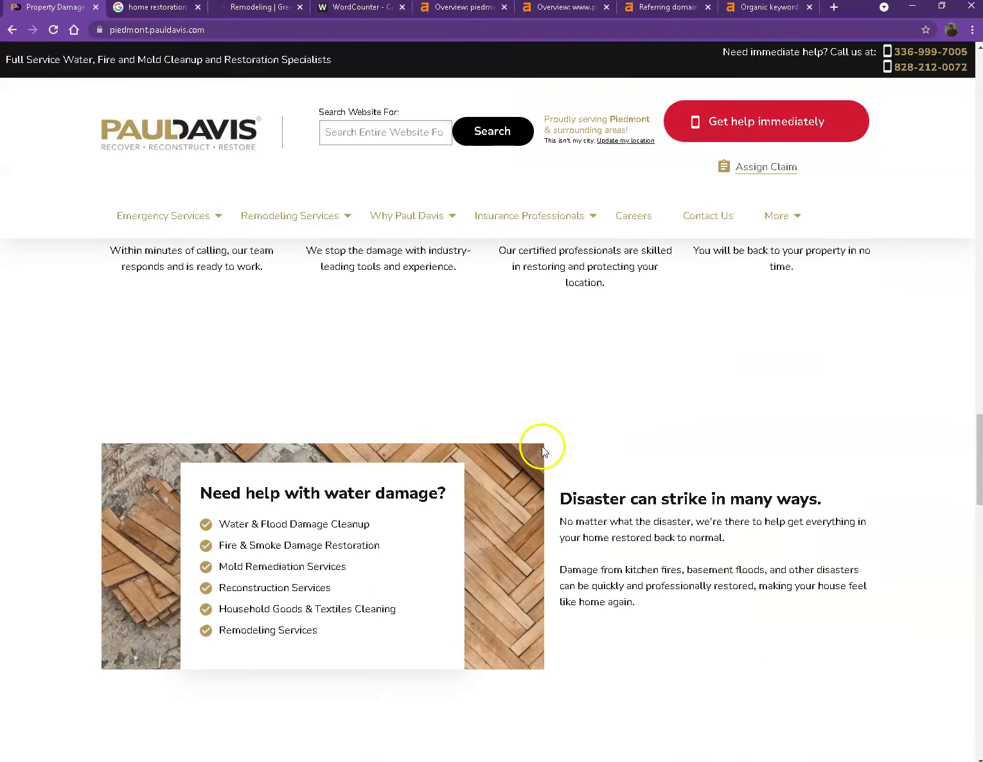
pyautogui.scroll(-12, 542, 446)
pyautogui.scroll(8, 541, 447)
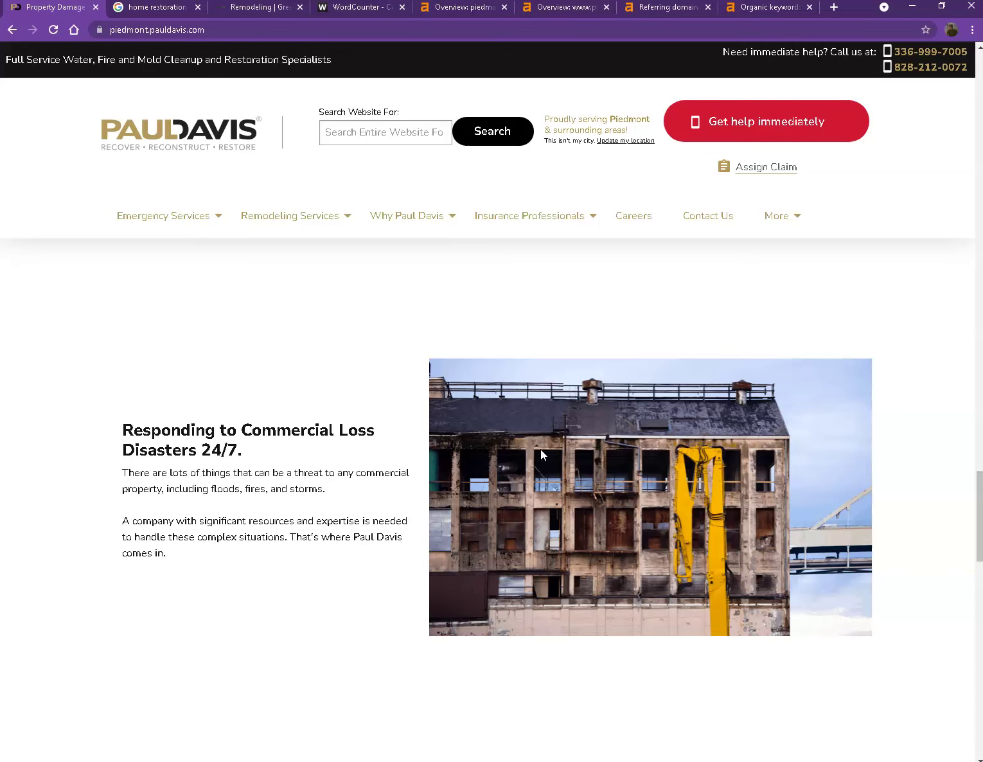
pyautogui.scroll(6, 481, 403)
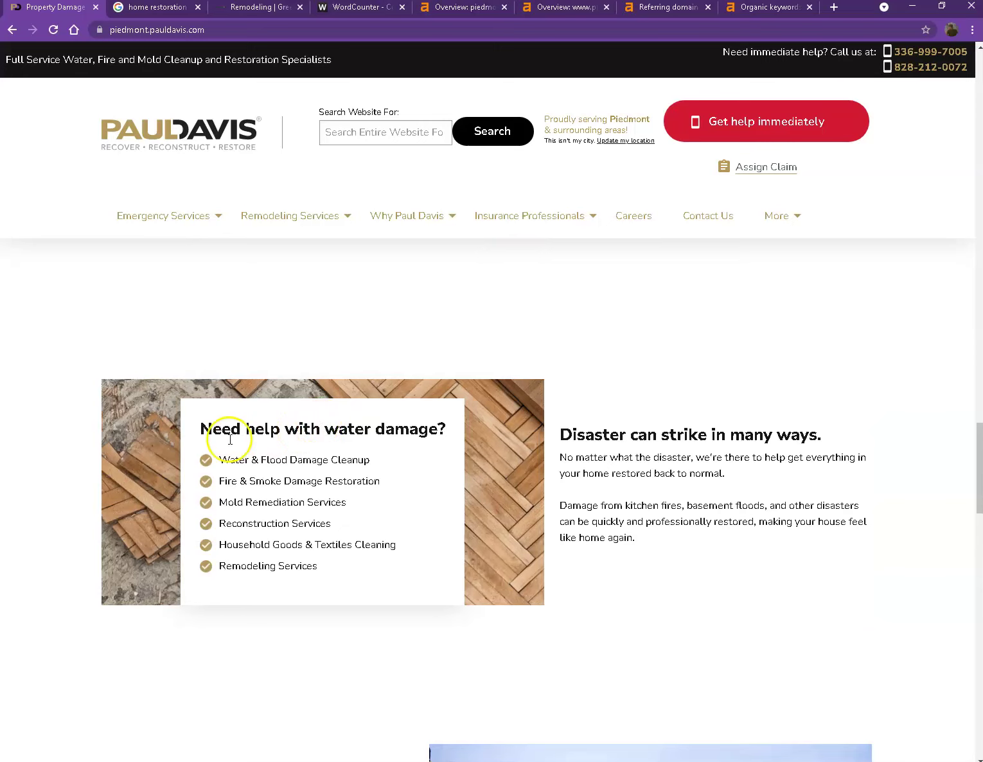
pyautogui.scroll(5, 230, 440)
pyautogui.scroll(3, 193, 411)
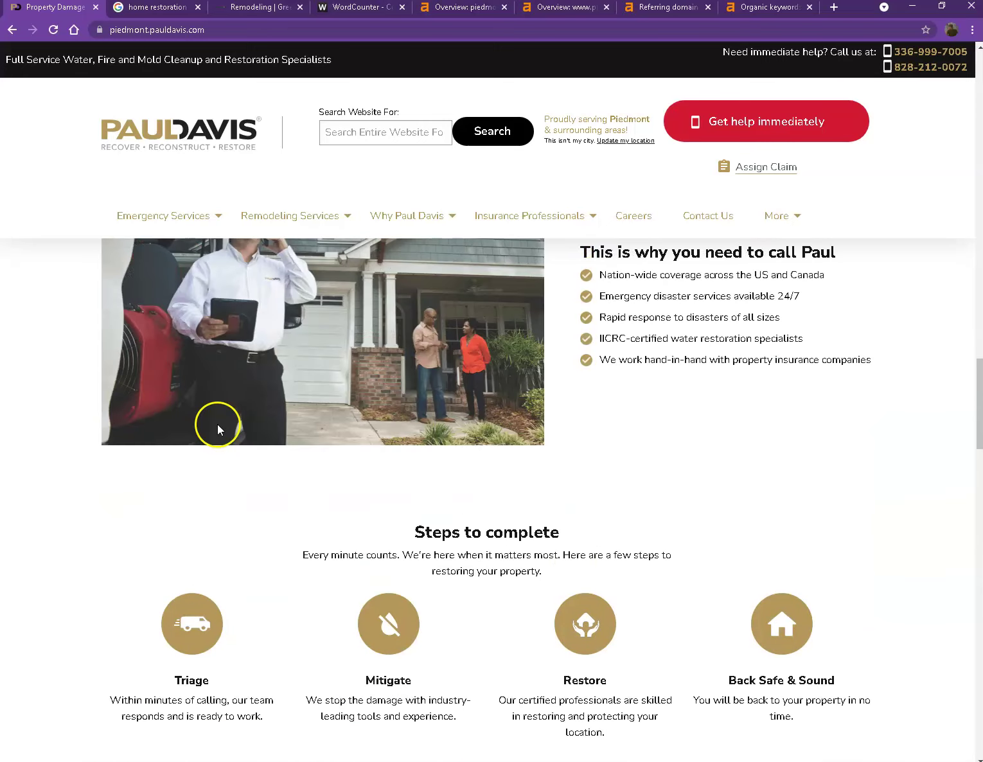
pyautogui.scroll(15, 218, 425)
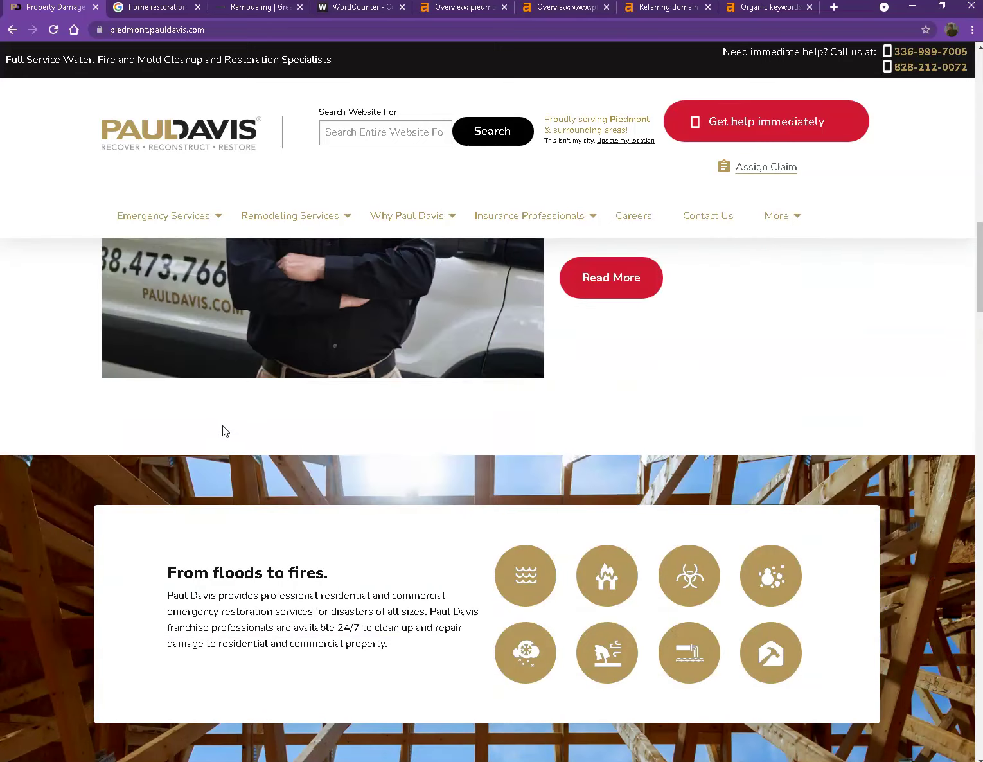
pyautogui.scroll(6, 226, 431)
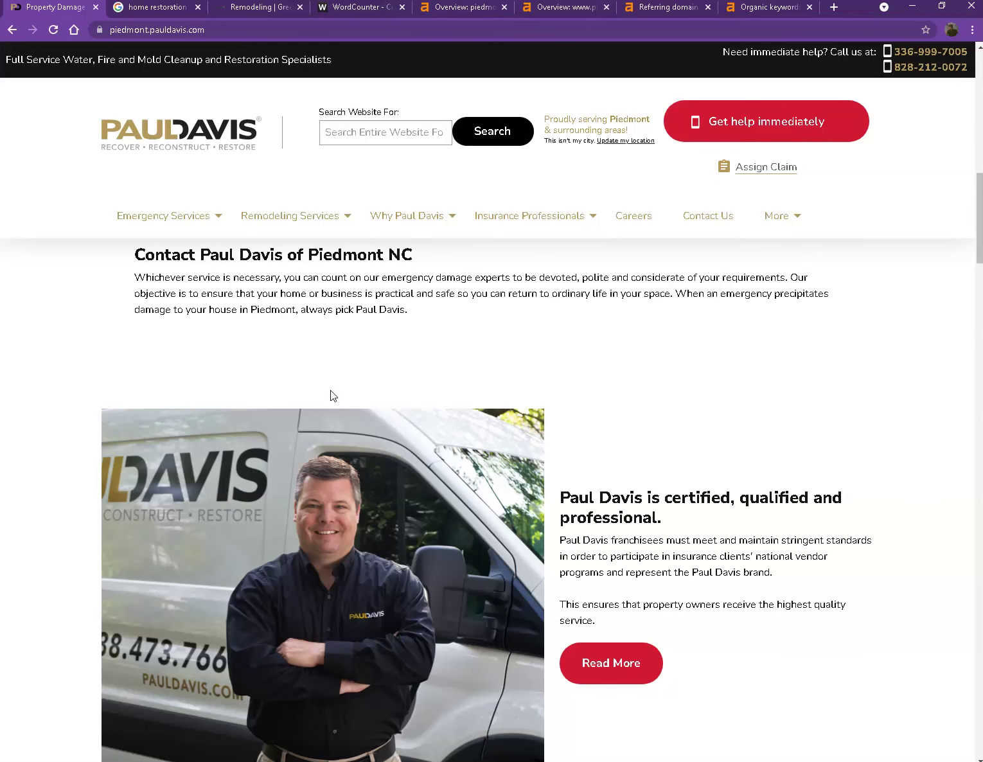
# Show the Businesses map and local listings for home restoration in Piedmont NC.
pyautogui.click(154, 7)
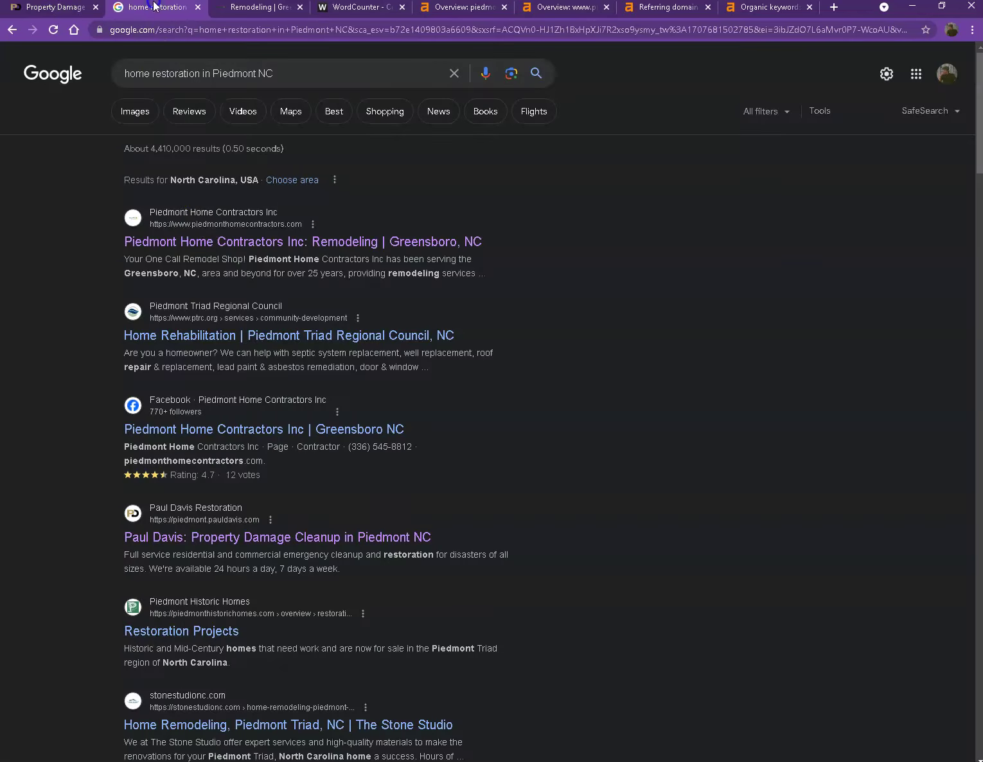
pyautogui.scroll(-7, 245, 351)
pyautogui.scroll(-4, 160, 402)
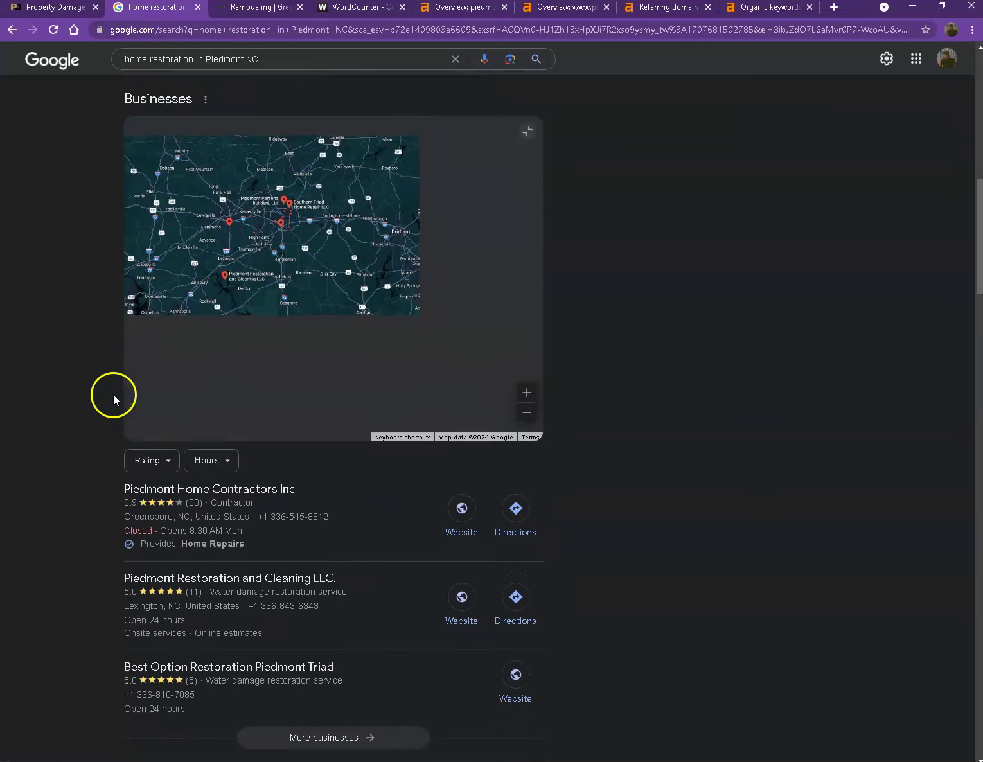
pyautogui.scroll(-2, 90, 403)
pyautogui.scroll(-2, 82, 411)
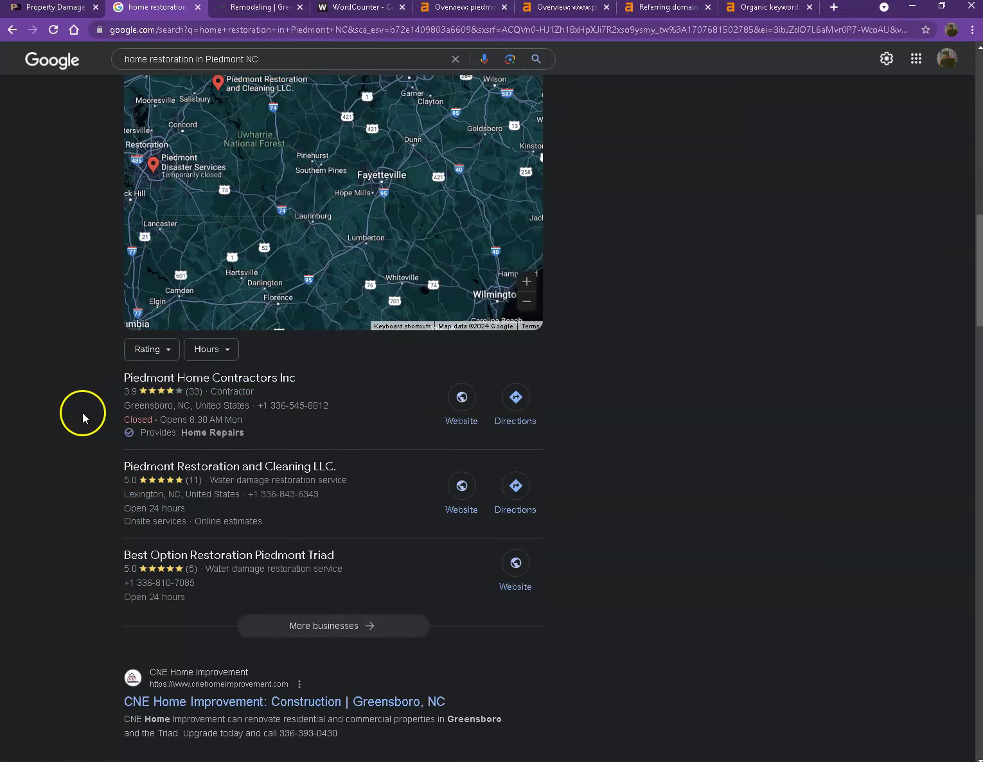
# On the Paul Davis page, view the Emergency Services menu and the Property Damage Cleanup services.
pyautogui.click(54, 8)
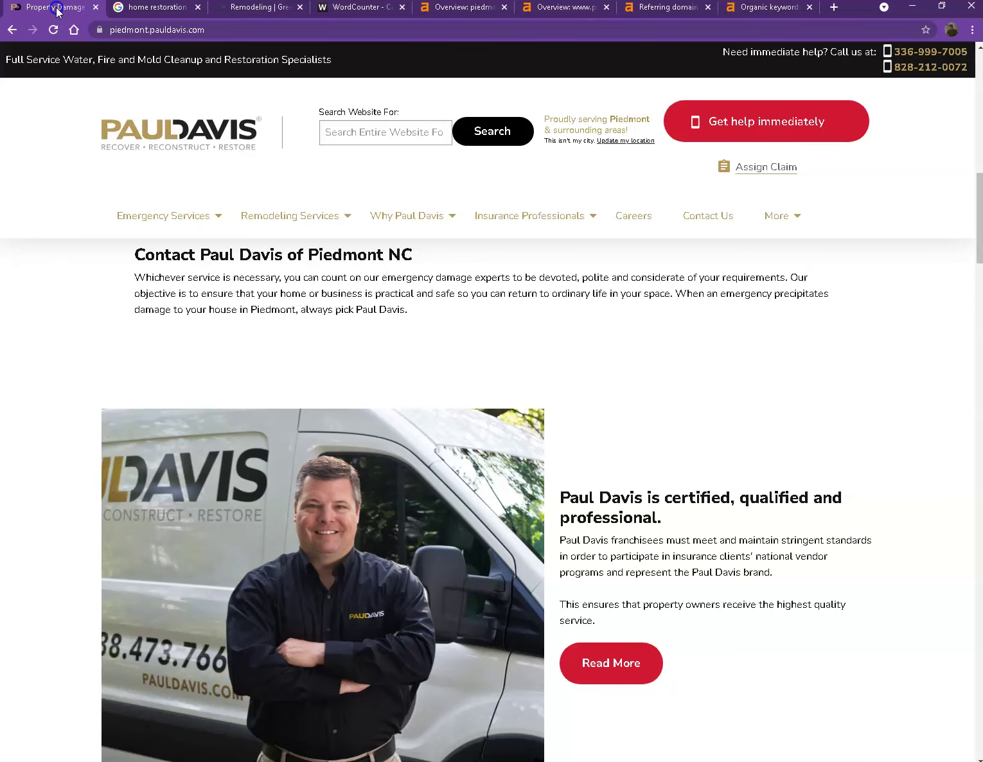
pyautogui.moveTo(108, 232)
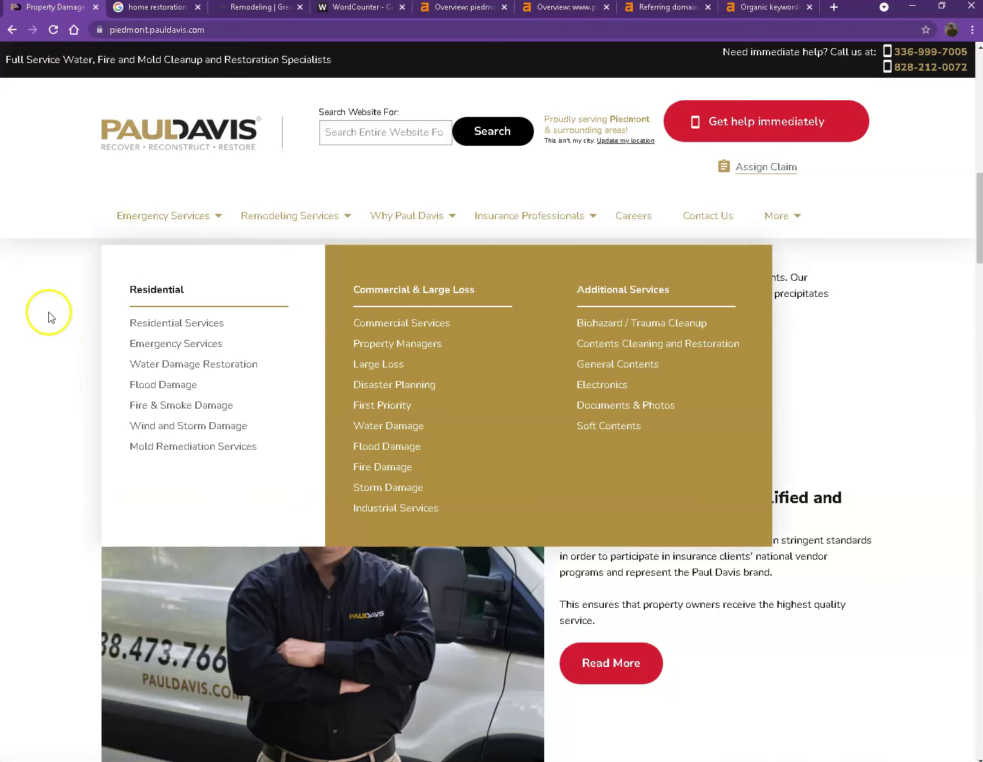
pyautogui.scroll(-4, 61, 392)
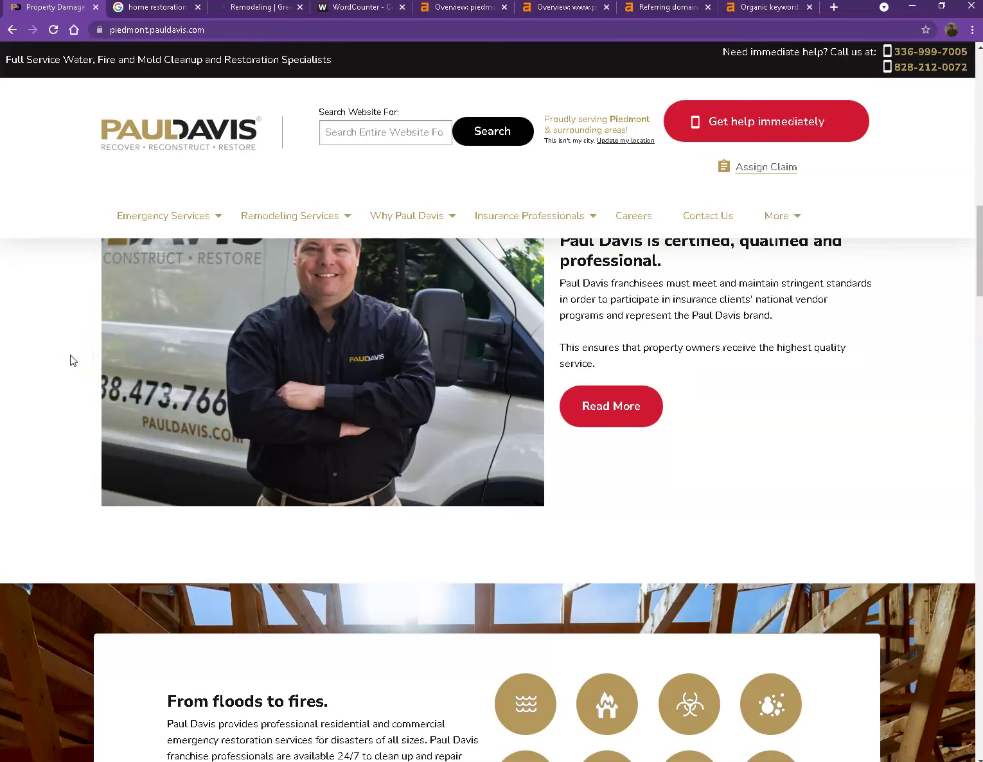
pyautogui.scroll(3, 94, 350)
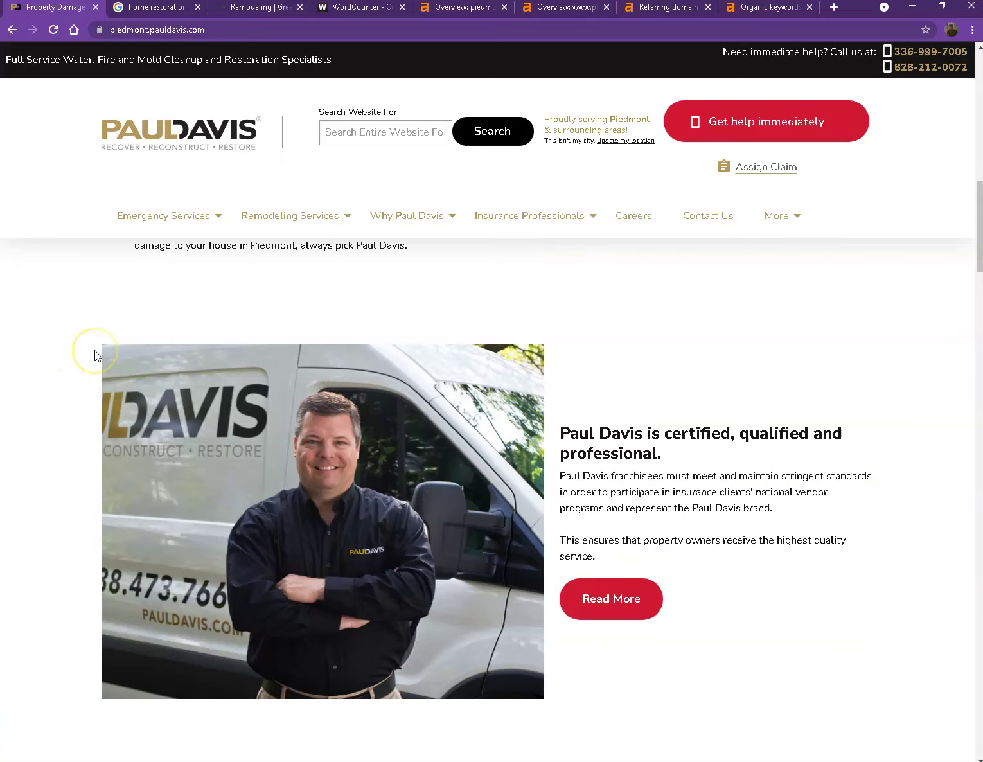
pyautogui.scroll(4, 94, 350)
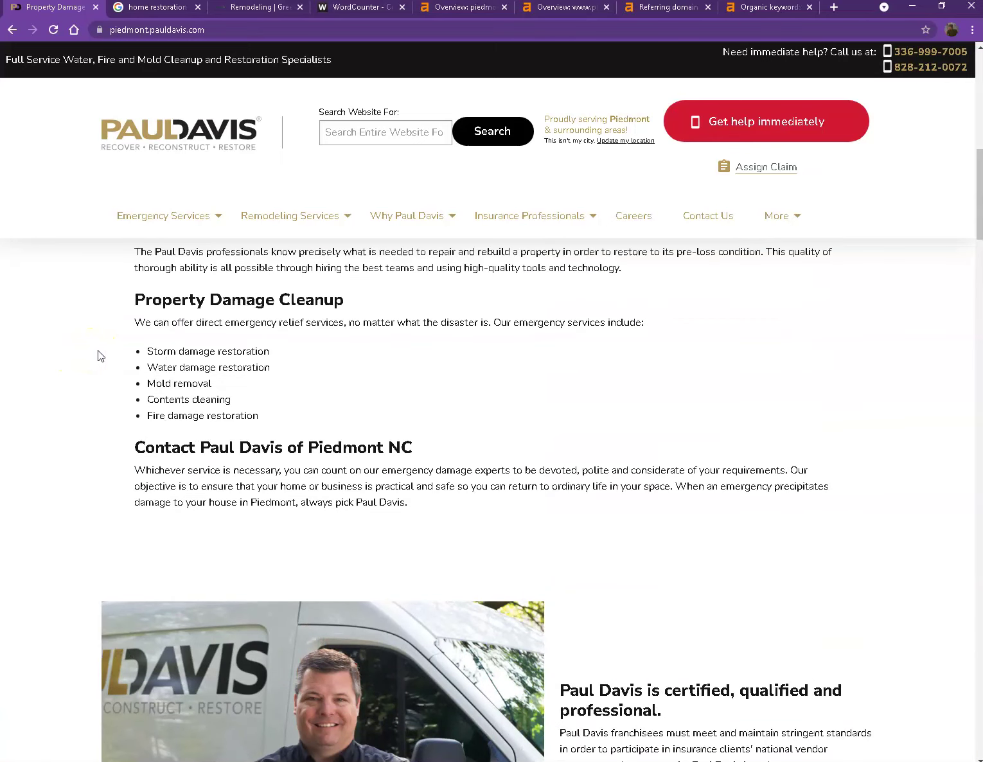
pyautogui.click(112, 333)
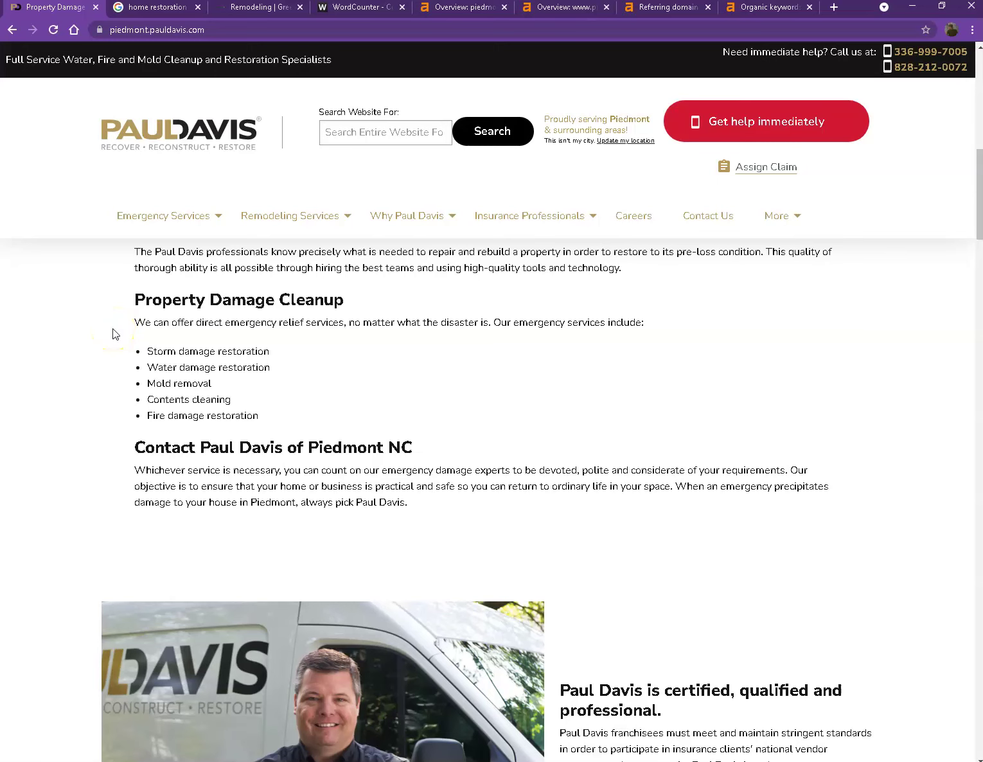